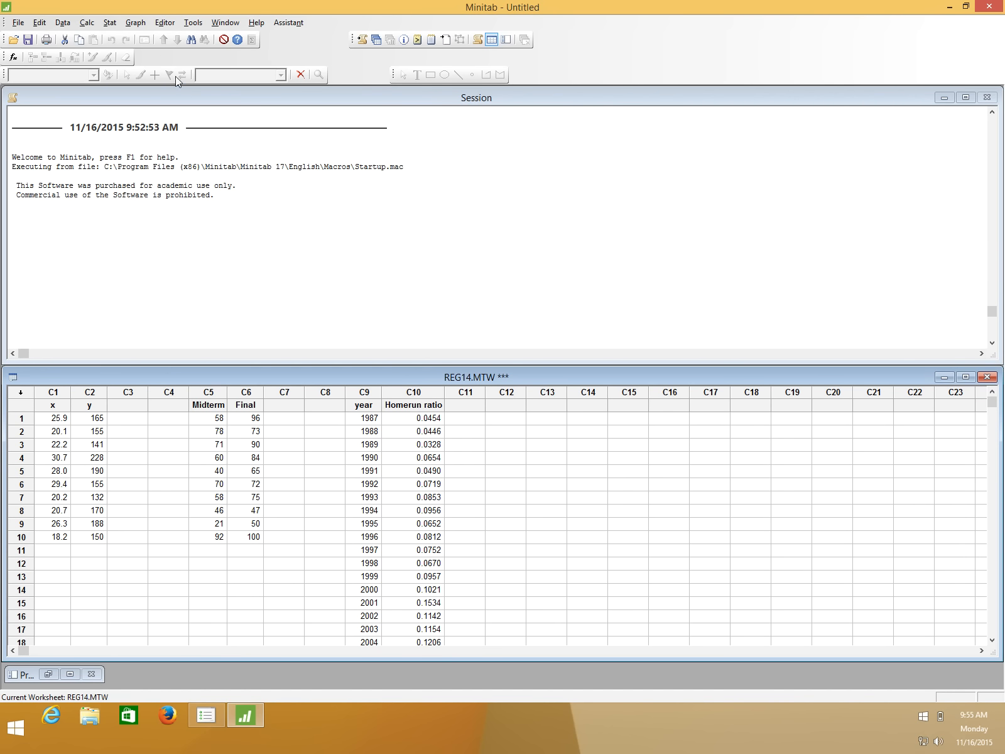
Create a simple scatterplot with y as the Y variable and x as the X variable, and minimize the finished graph.
{"action": "left_click", "coordinate": [134, 23]}
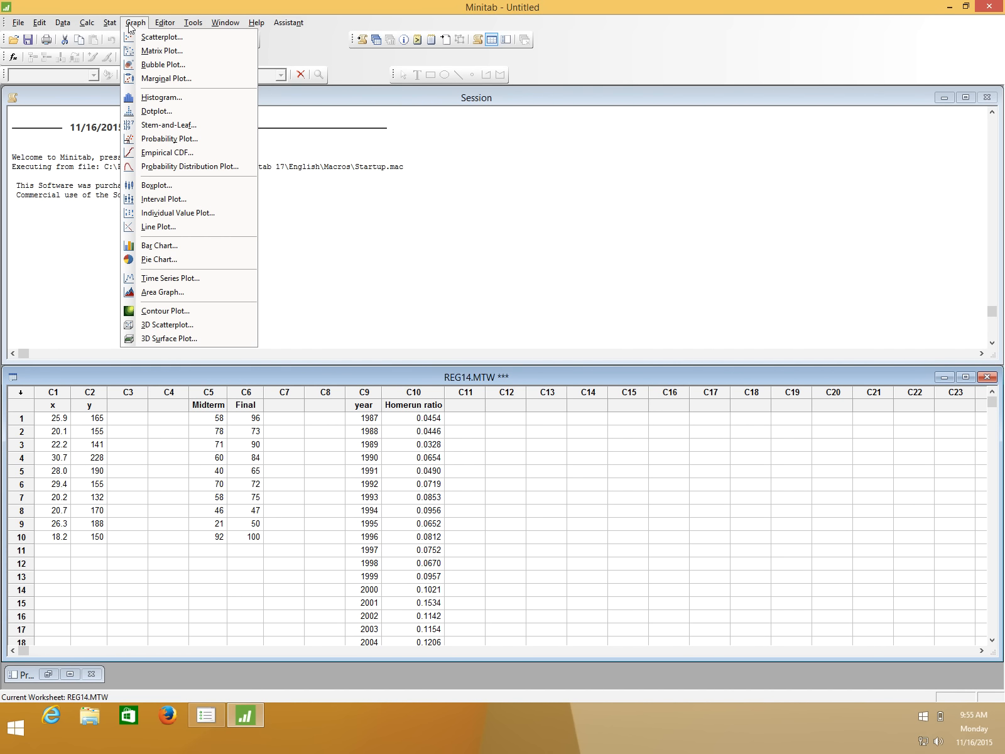
{"action": "left_click", "coordinate": [149, 39]}
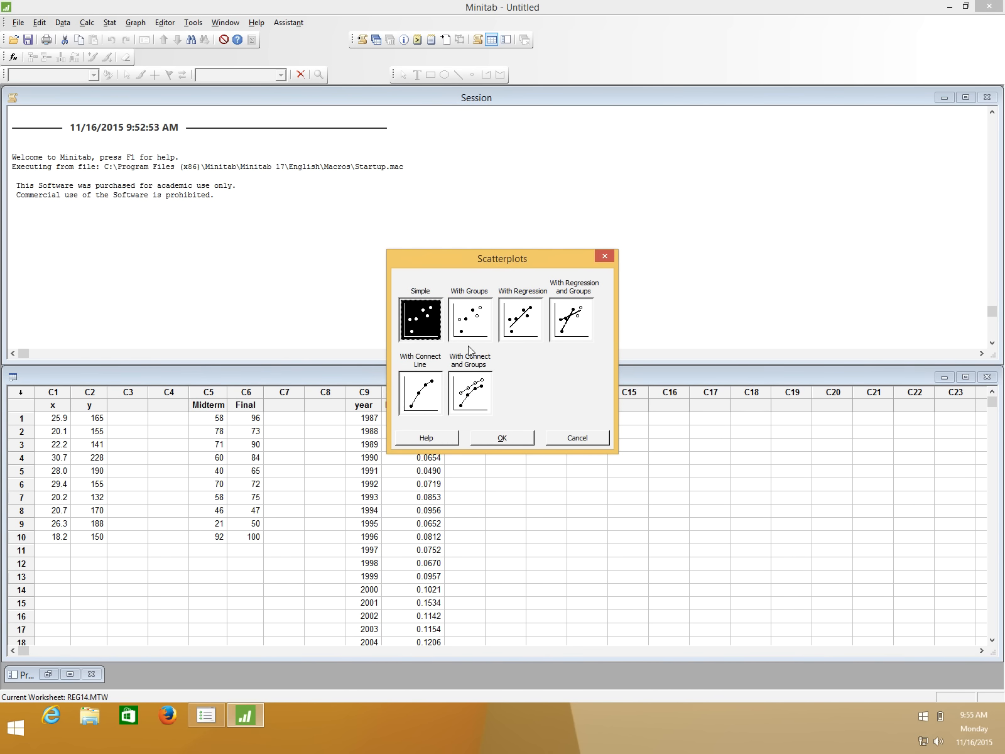
{"action": "left_click", "coordinate": [502, 438]}
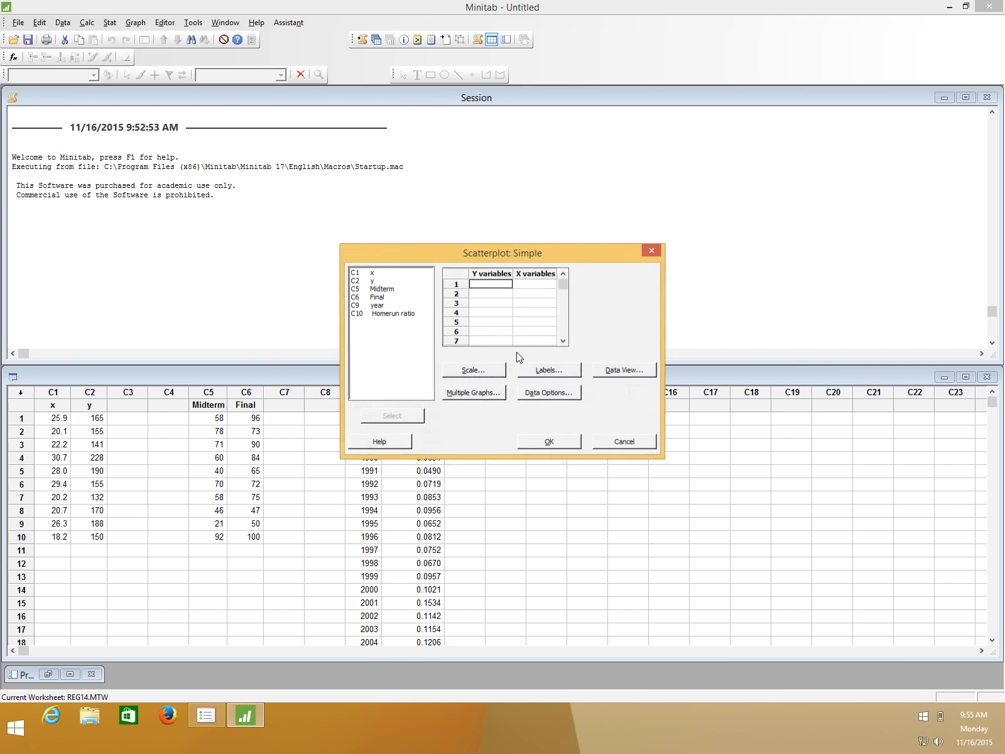
{"action": "double_click", "coordinate": [373, 282]}
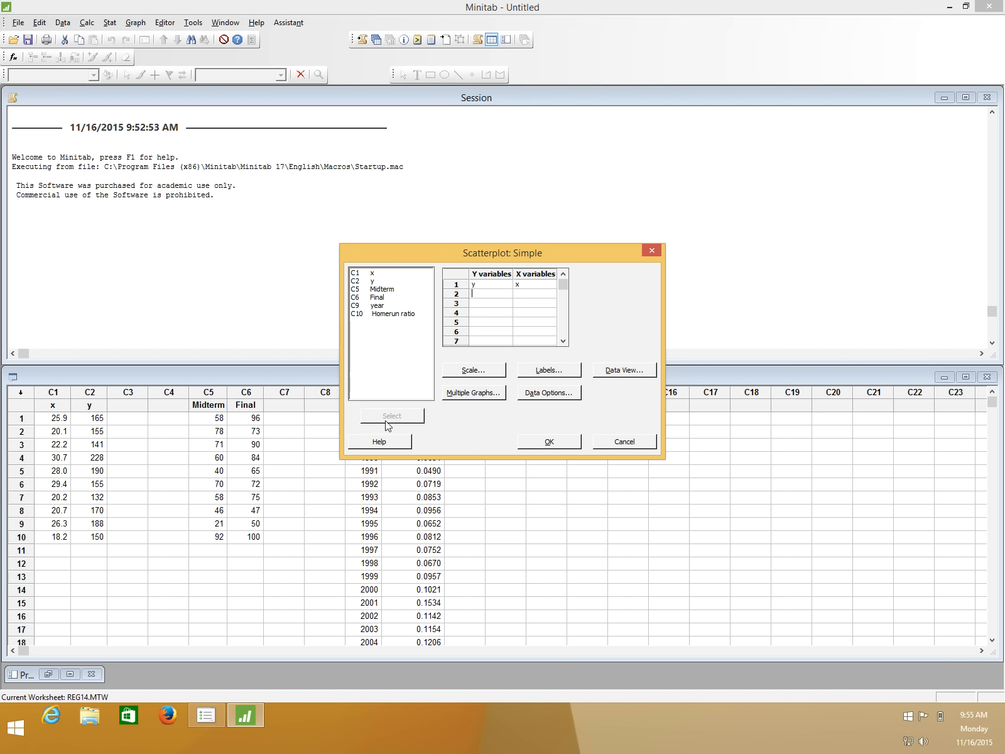
{"action": "left_click", "coordinate": [553, 441]}
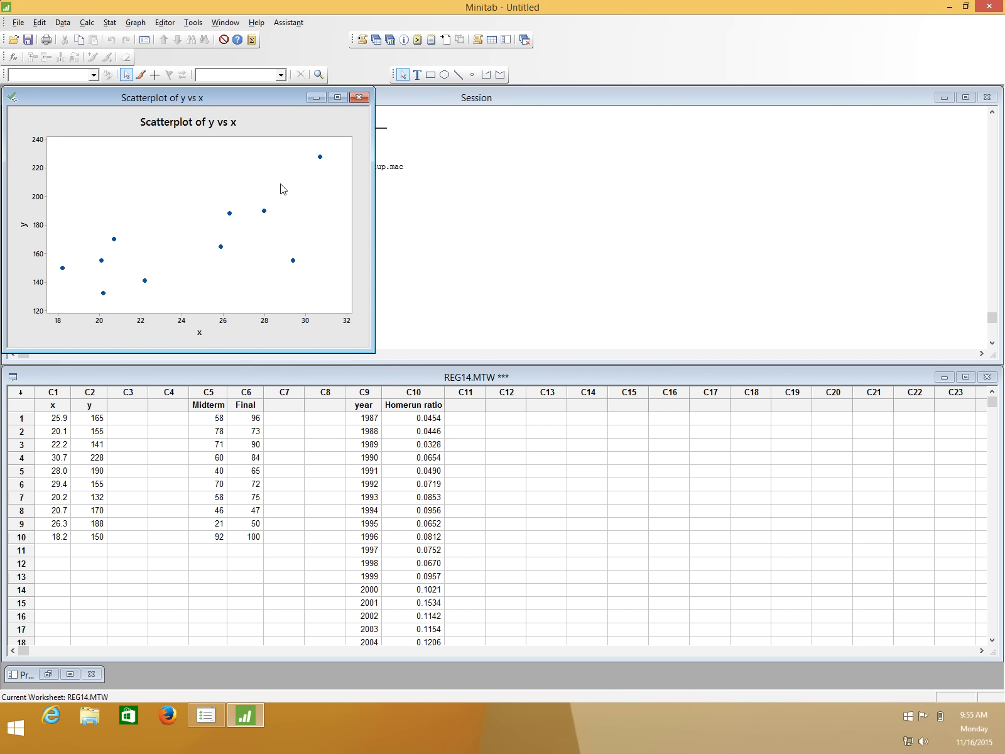
{"action": "left_click", "coordinate": [311, 99]}
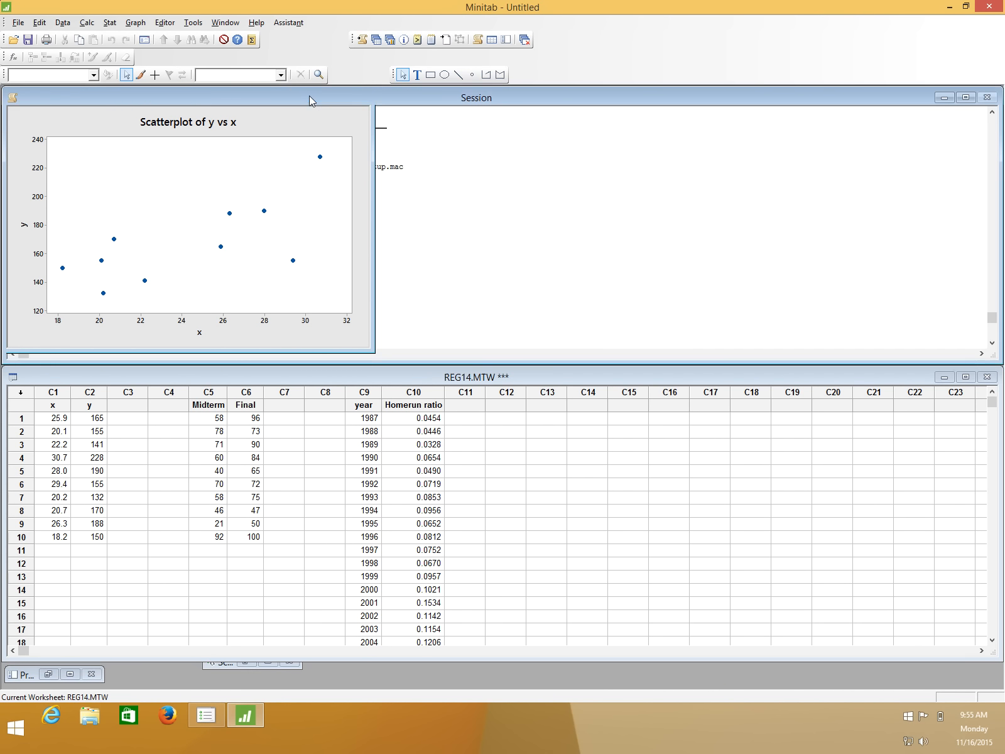
Create a second scatterplot of y against x, using the With Regression type to include a fitted line.
{"action": "left_click", "coordinate": [135, 22]}
{"action": "left_click", "coordinate": [145, 37]}
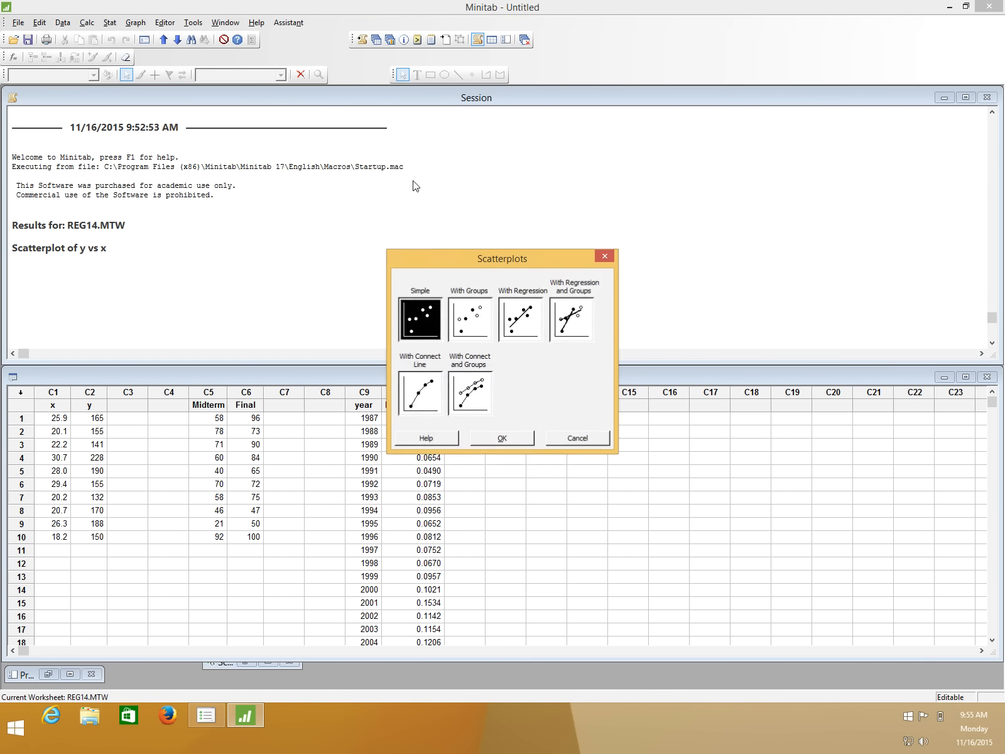
{"action": "left_click", "coordinate": [519, 319]}
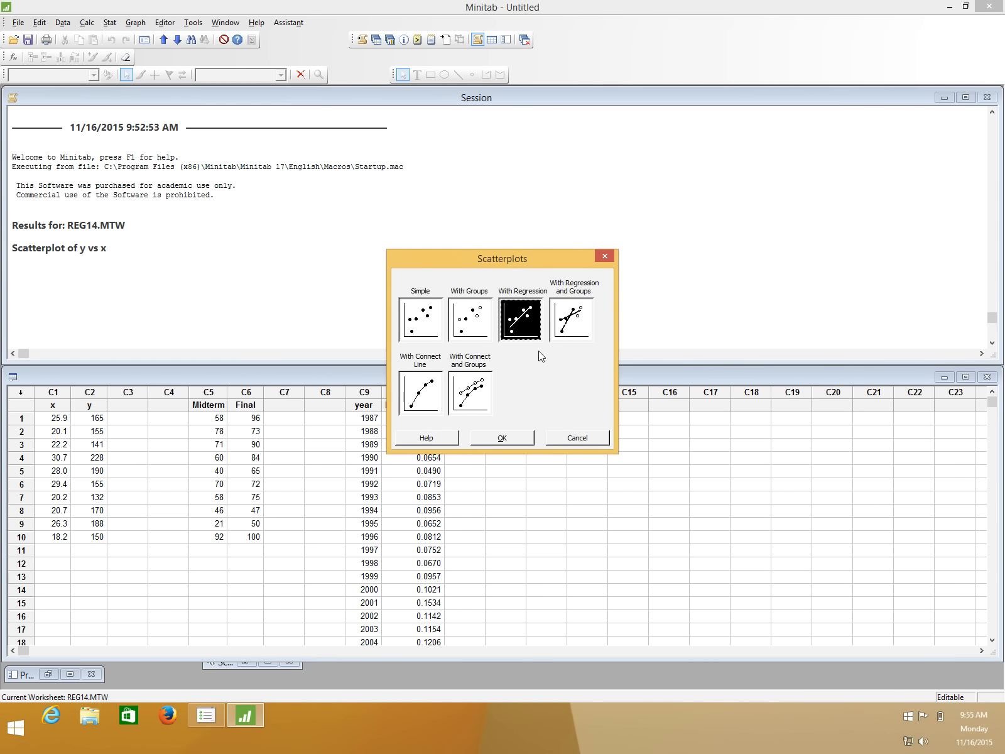
{"action": "left_click", "coordinate": [517, 439]}
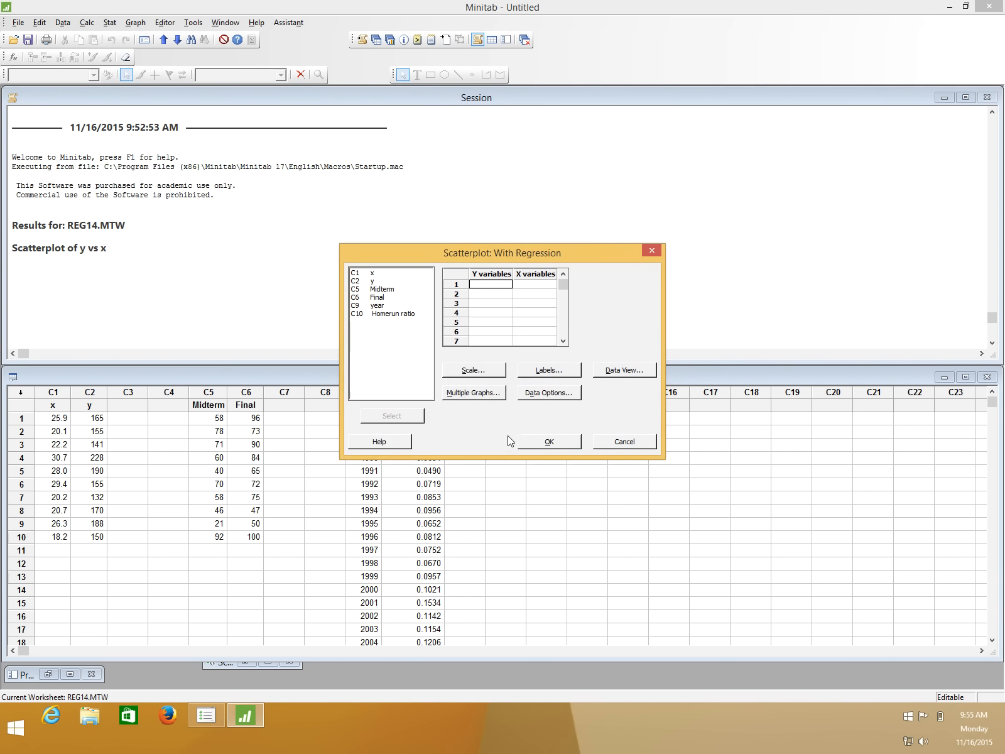
{"action": "double_click", "coordinate": [374, 282]}
{"action": "double_click", "coordinate": [374, 273]}
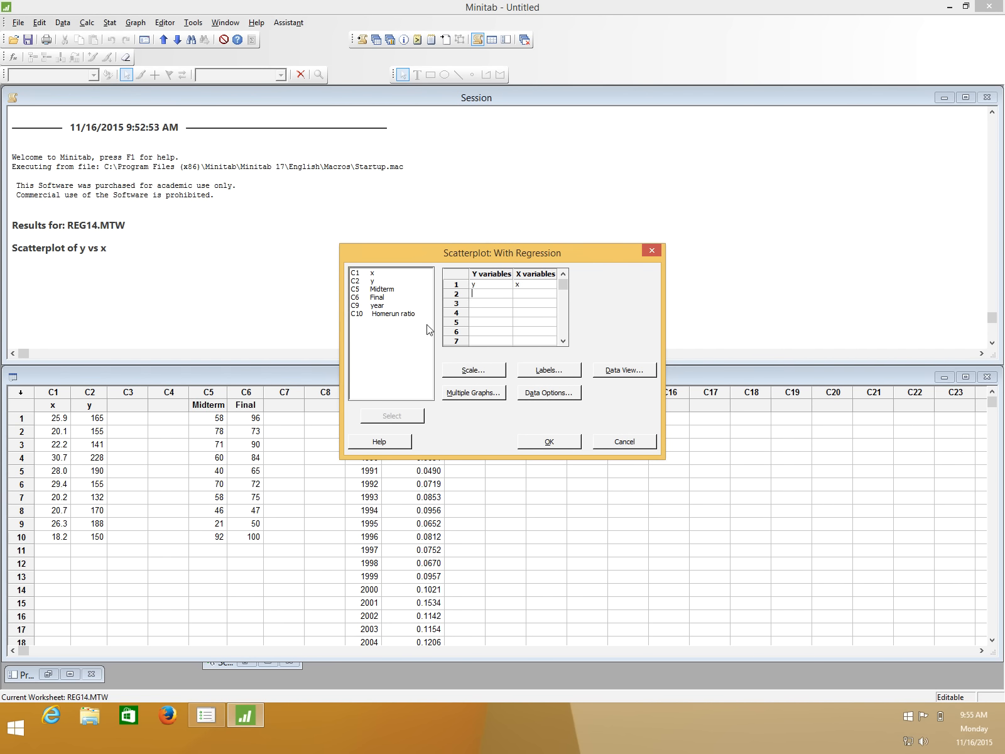
{"action": "left_click", "coordinate": [548, 441]}
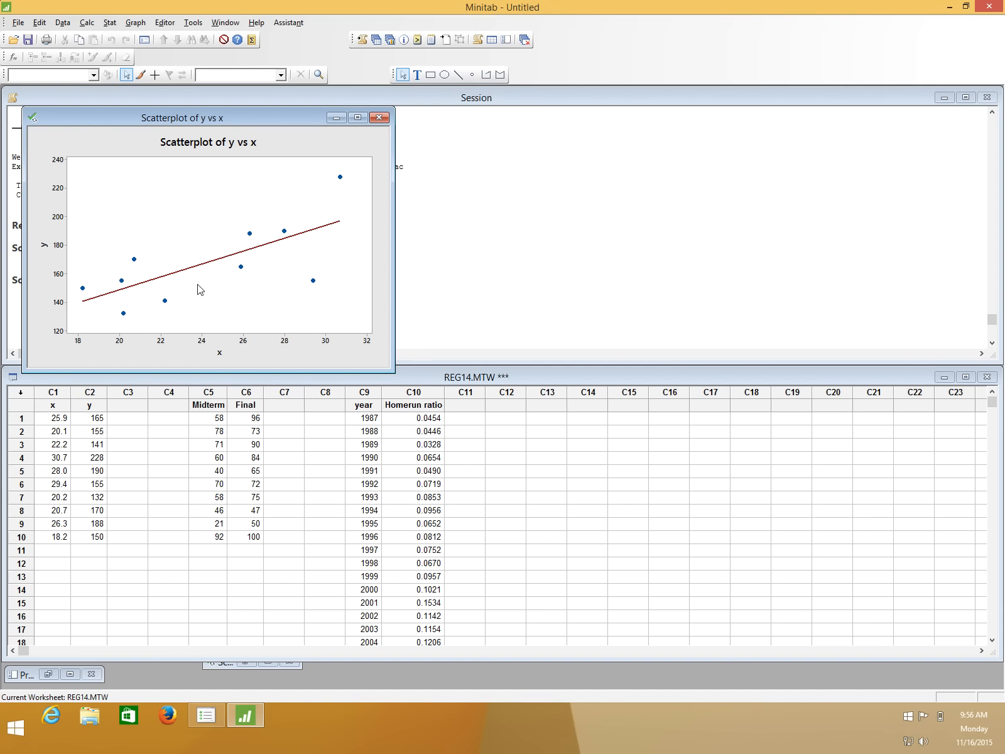
Restore the minimized simple scatterplot for a look, minimize it again, and move the regression scatterplot over the worksheet's empty columns.
{"action": "left_click", "coordinate": [229, 666]}
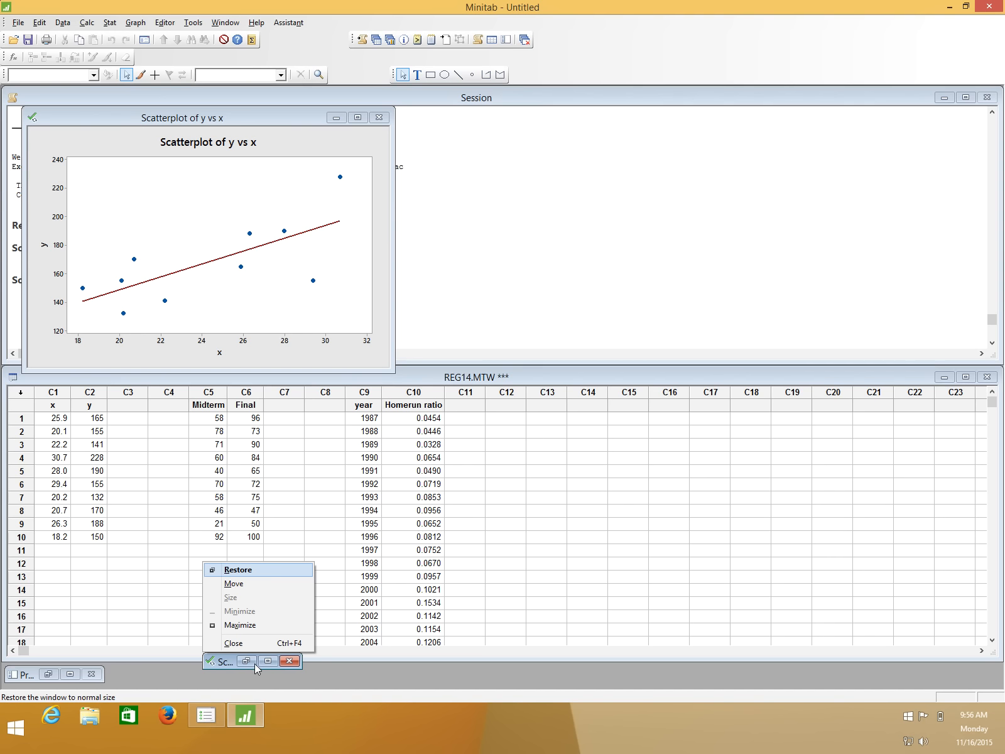
{"action": "left_click", "coordinate": [253, 662]}
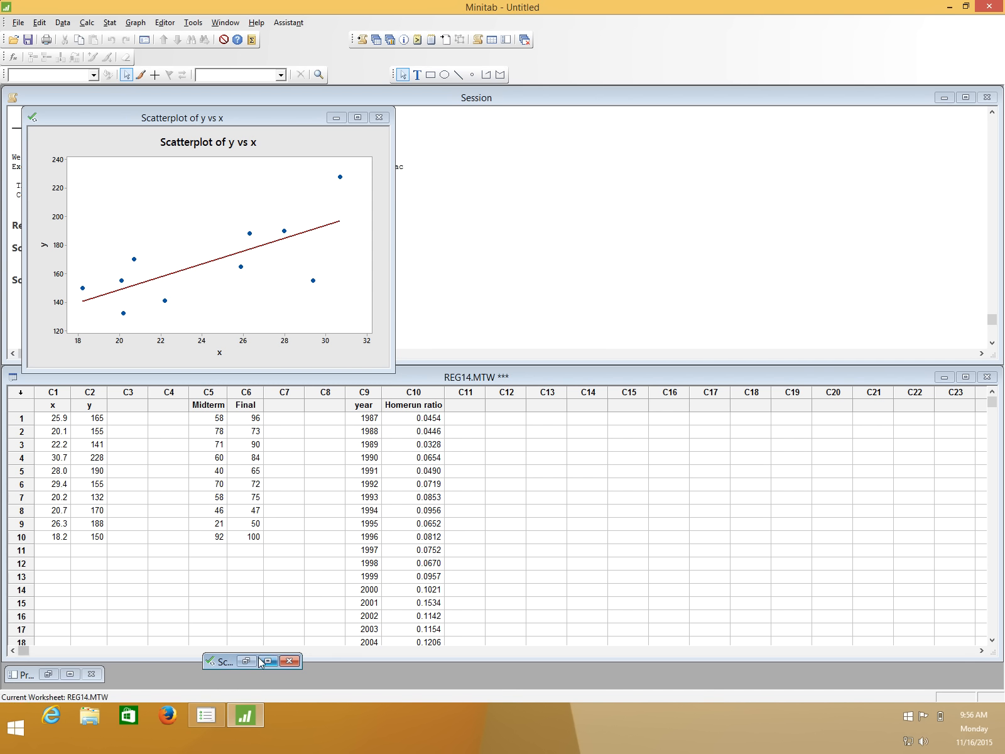
{"action": "left_click", "coordinate": [251, 661]}
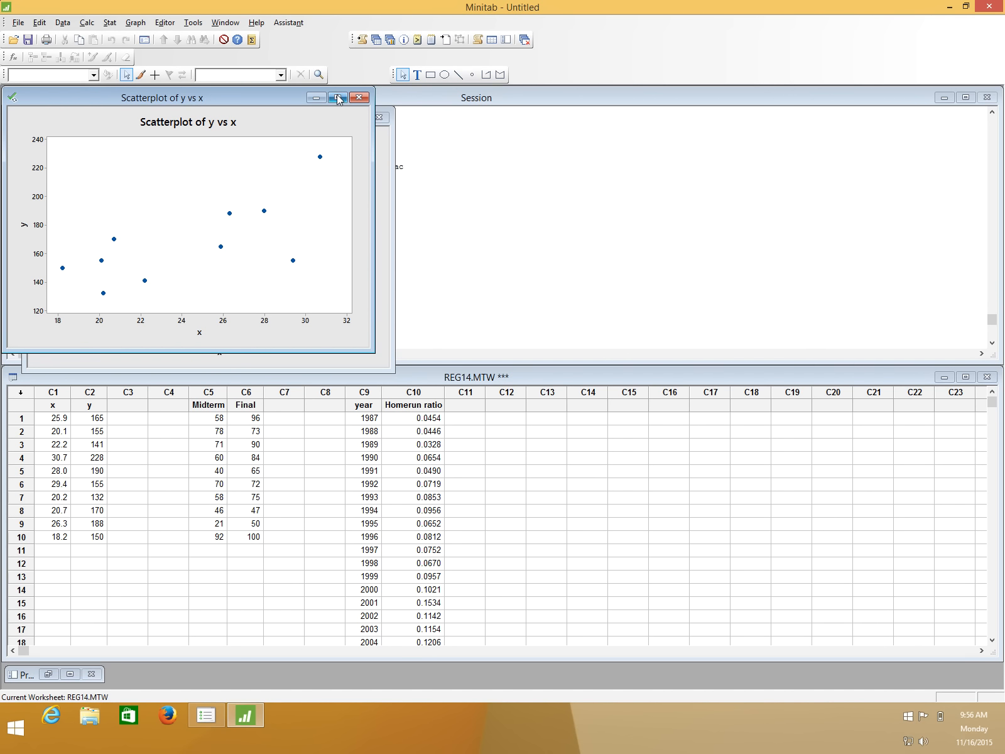
{"action": "left_click", "coordinate": [315, 98]}
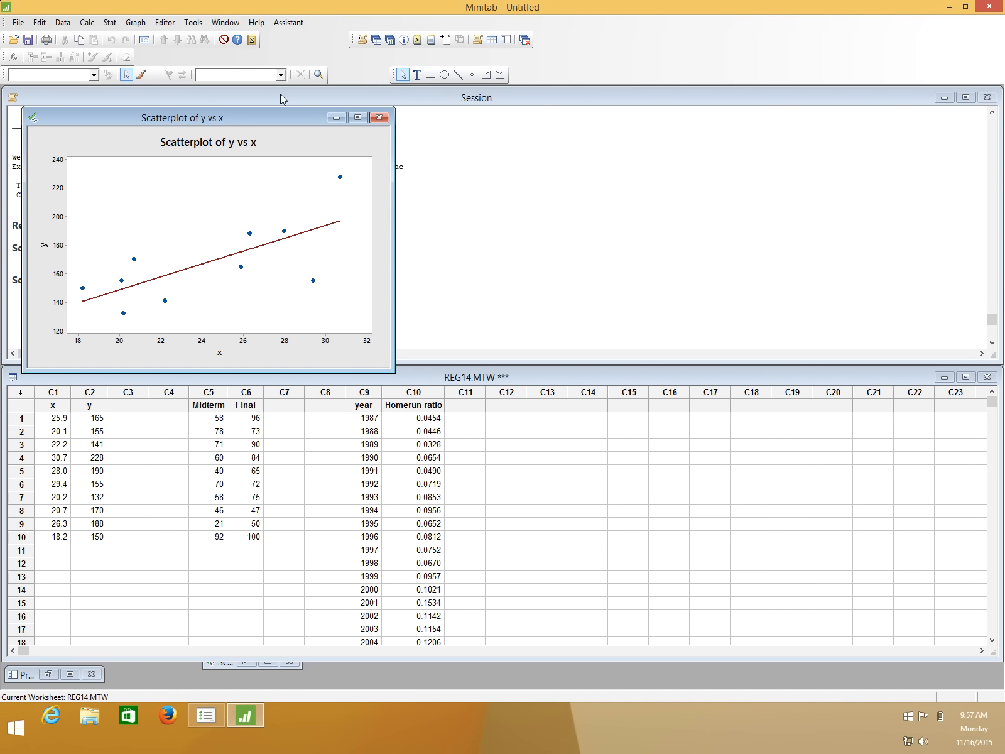
{"action": "left_click_drag", "start_coordinate": [228, 109], "coordinate": [763, 422]}
Run a Pearson correlation on the variables x and y with p-values displayed.
{"action": "left_click", "coordinate": [109, 23]}
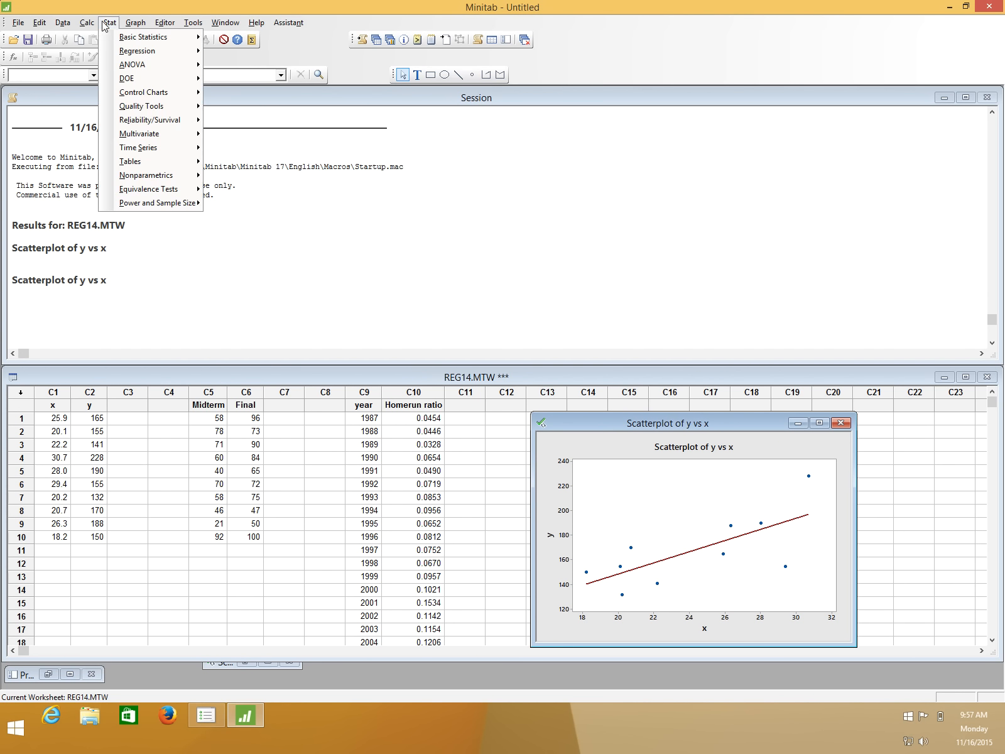
{"action": "mouse_move", "coordinate": [125, 39]}
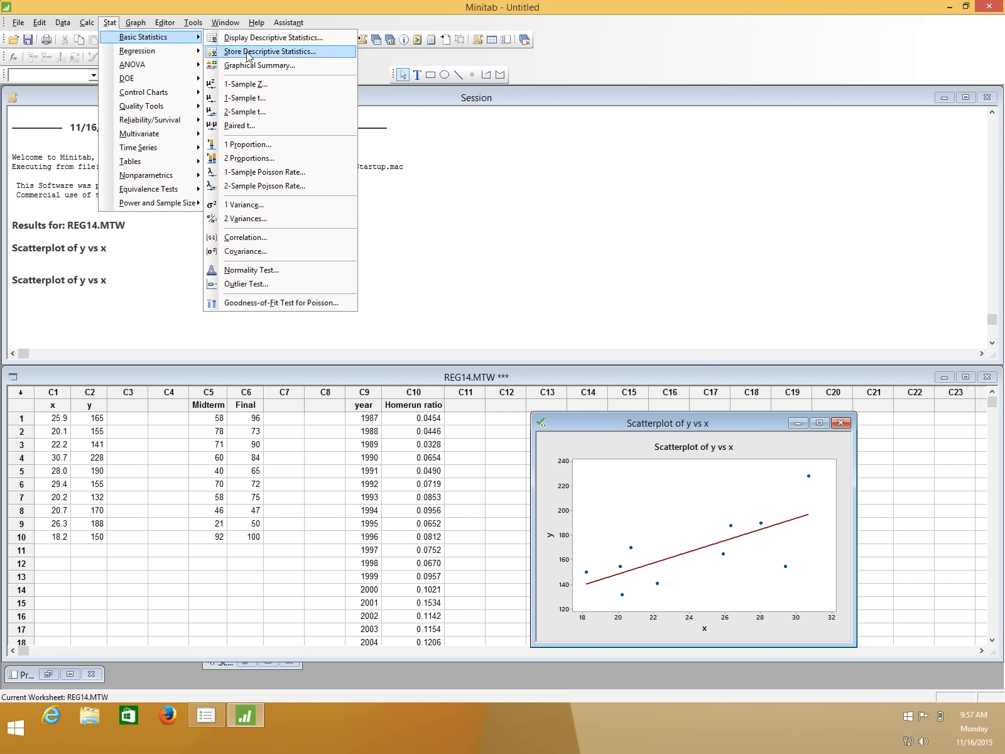
{"action": "left_click", "coordinate": [308, 238]}
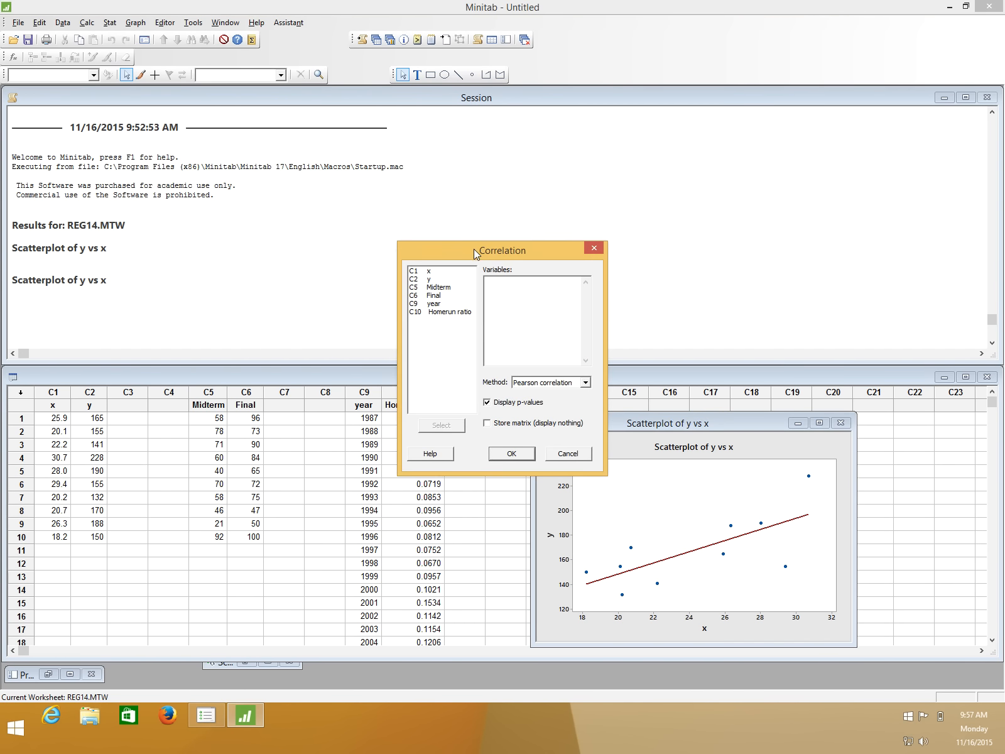
{"action": "left_click_drag", "start_coordinate": [474, 248], "coordinate": [301, 163]}
{"action": "double_click", "coordinate": [258, 182]}
{"action": "double_click", "coordinate": [258, 191]}
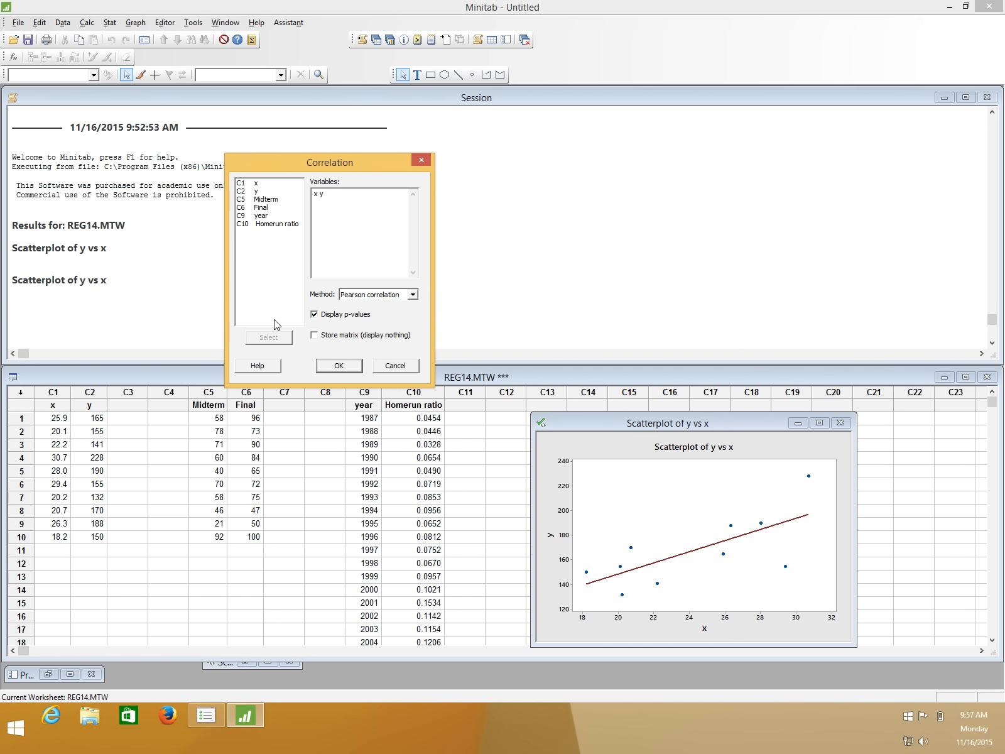
{"action": "left_click", "coordinate": [370, 295]}
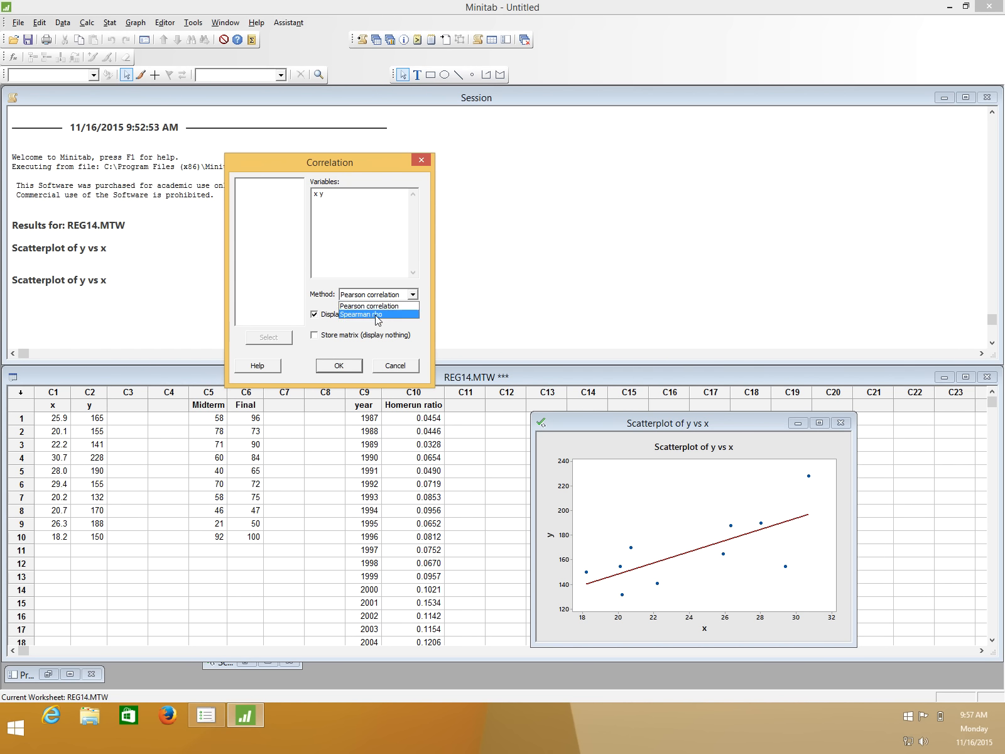
{"action": "left_click", "coordinate": [383, 307]}
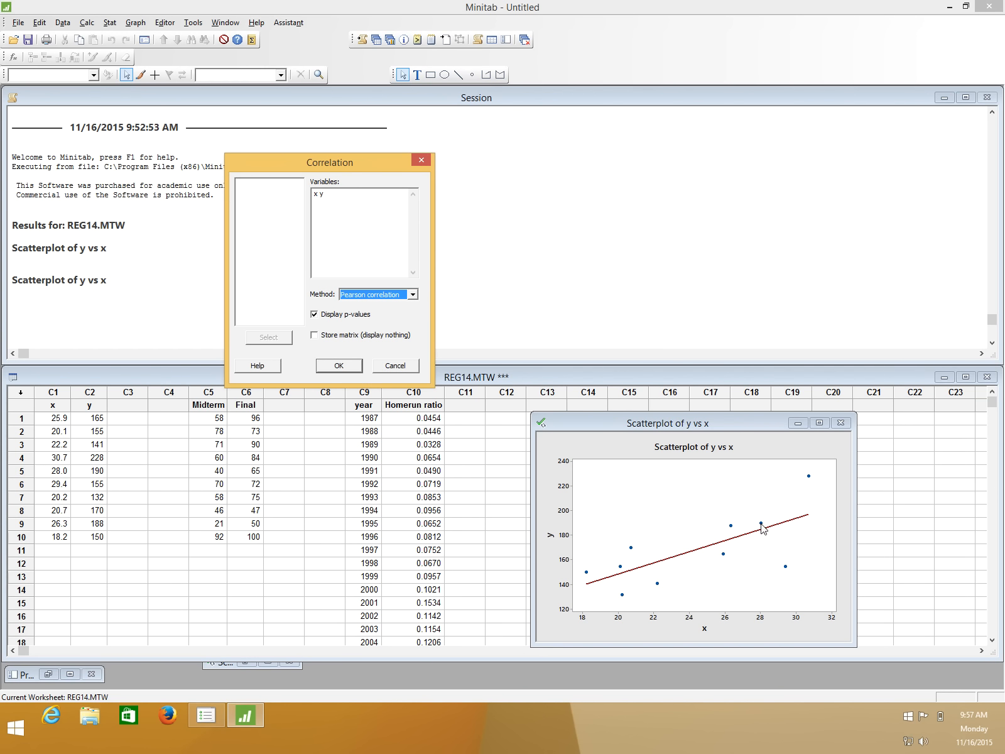
{"action": "left_click", "coordinate": [350, 368]}
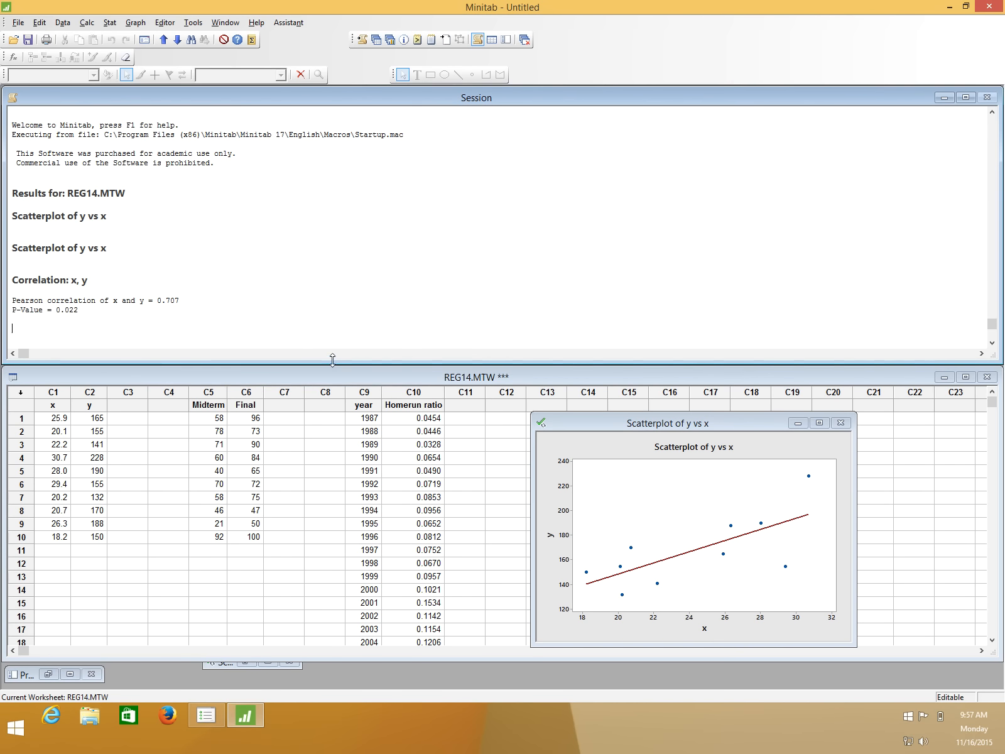
Highlight the Pearson correlation value of x and y in the session output to examine it.
{"action": "left_click_drag", "start_coordinate": [155, 301], "coordinate": [186, 301]}
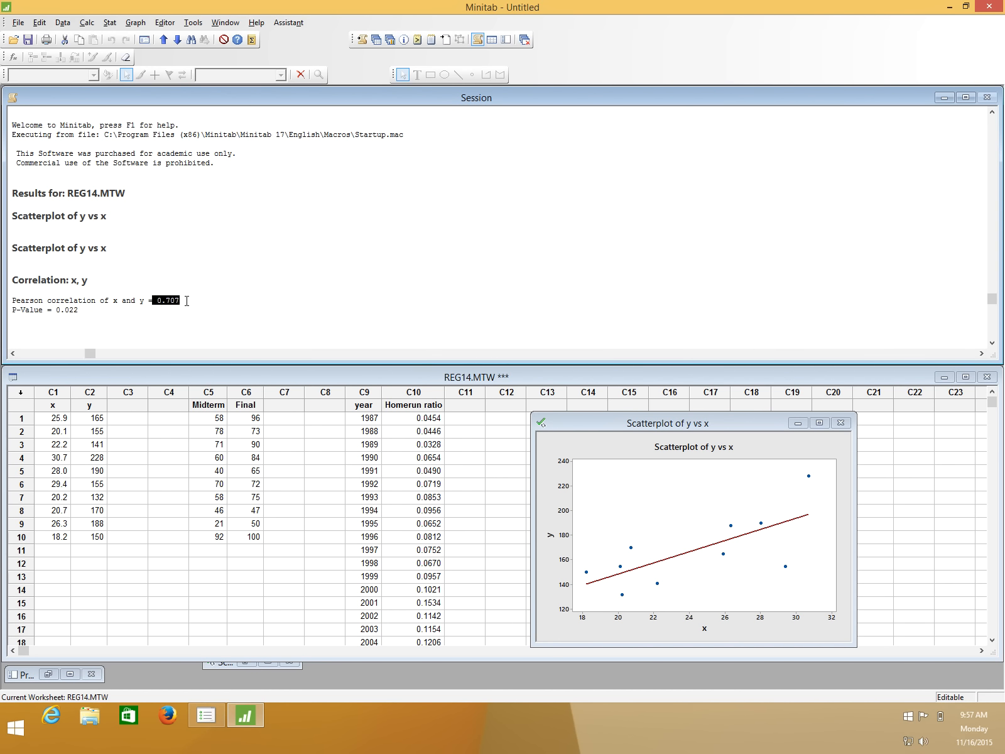
{"action": "left_click", "coordinate": [226, 299]}
{"action": "left_click_drag", "start_coordinate": [157, 301], "coordinate": [180, 301]}
{"action": "left_click", "coordinate": [197, 295]}
{"action": "left_click_drag", "start_coordinate": [162, 301], "coordinate": [186, 305]}
{"action": "left_click", "coordinate": [187, 306]}
Switch to the 213 Associations between Numerical Variables PDF in Preview and examine the correlation coefficient formula and the BMI and cholesterol example.
{"action": "key", "text": "ctrl+Up"}
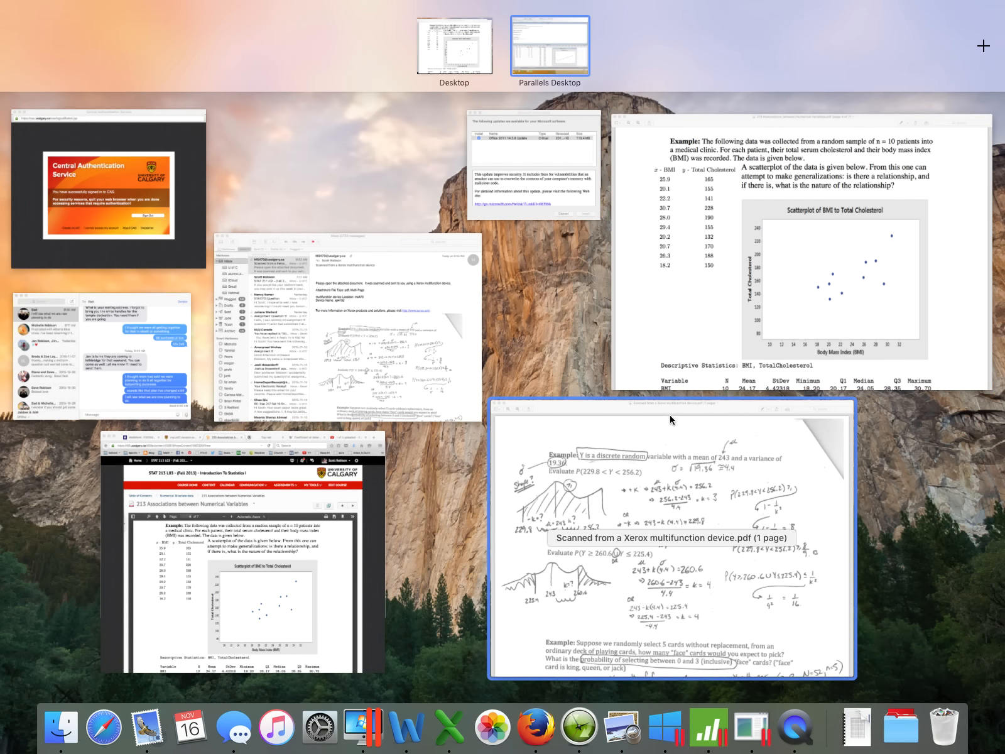
{"action": "left_click", "coordinate": [695, 311]}
{"action": "scroll", "coordinate": [560, 320], "scroll_direction": "down", "scroll_amount": 2}
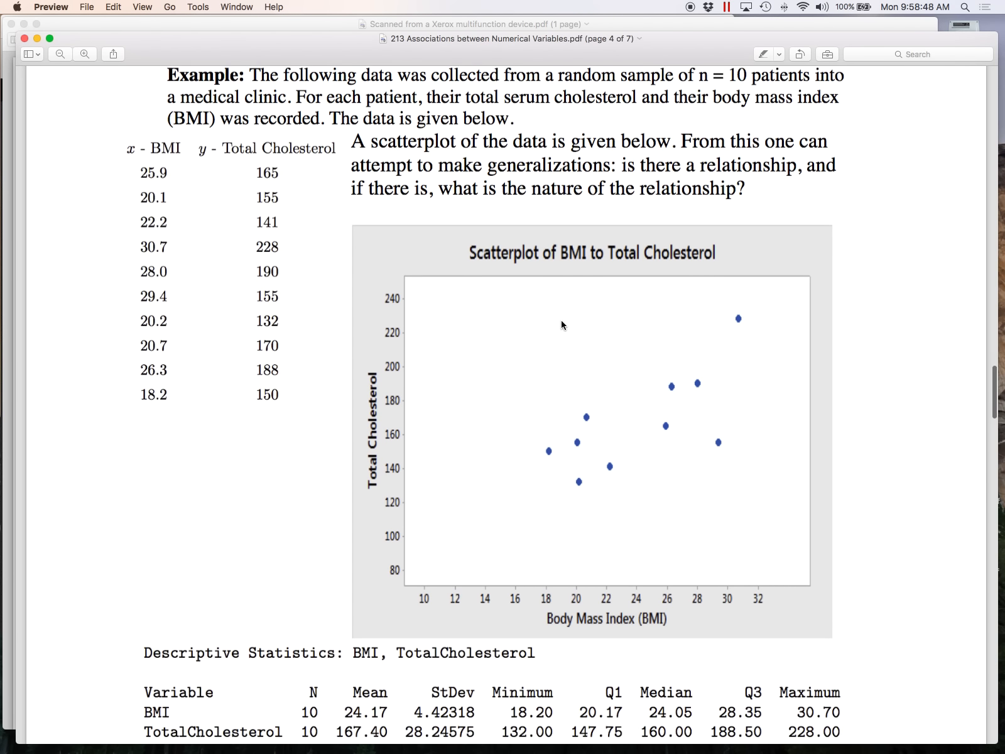
{"action": "scroll", "coordinate": [560, 321], "scroll_direction": "up", "scroll_amount": 6}
{"action": "scroll", "coordinate": [561, 325], "scroll_direction": "up", "scroll_amount": 12}
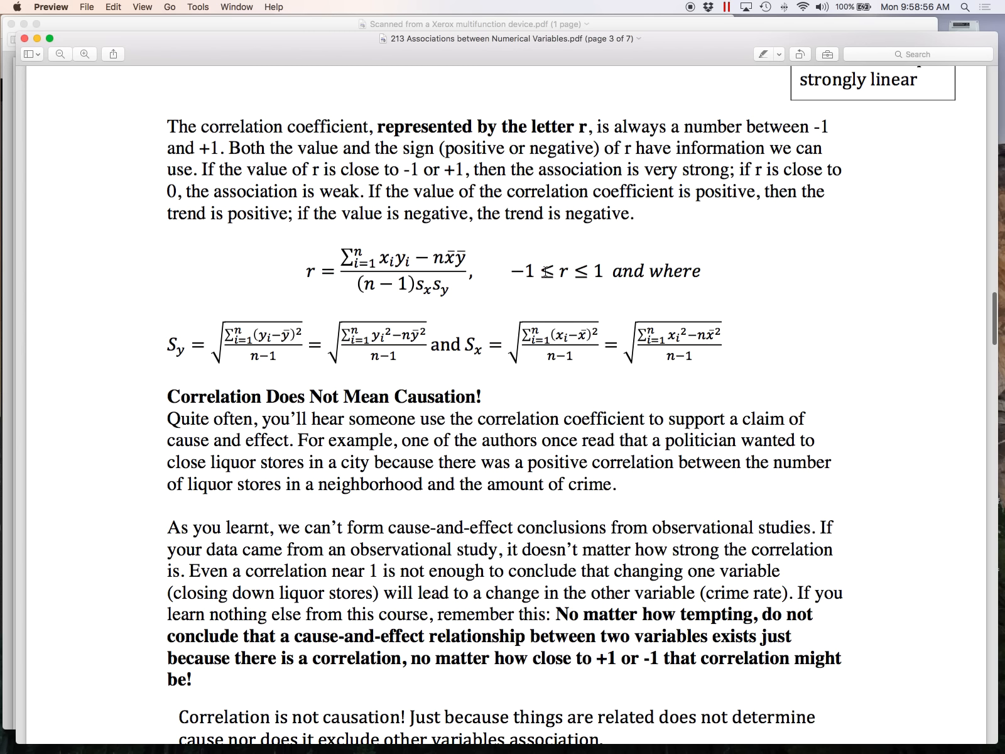
{"action": "scroll", "coordinate": [414, 277], "scroll_direction": "down", "scroll_amount": 8}
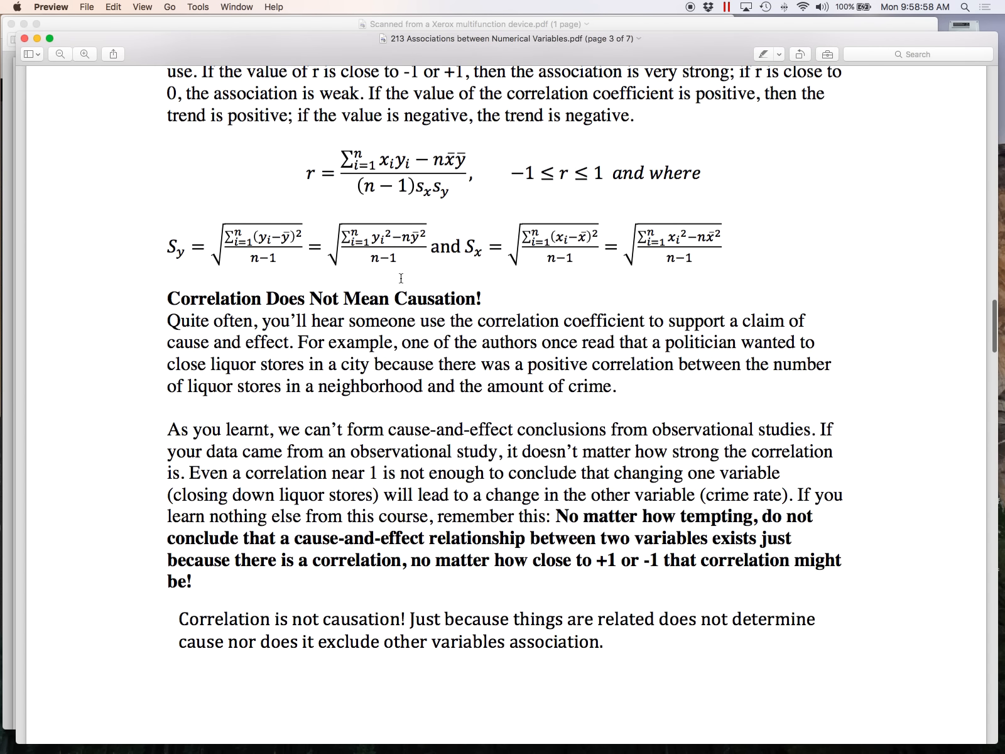
{"action": "scroll", "coordinate": [402, 278], "scroll_direction": "down", "scroll_amount": 20}
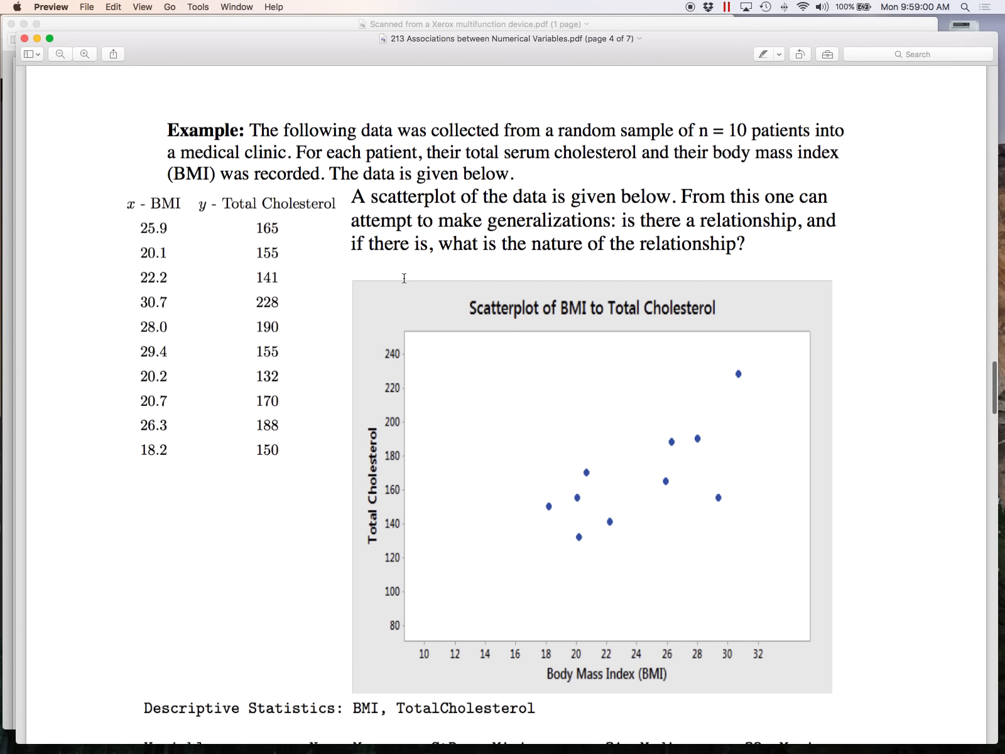
{"action": "scroll", "coordinate": [404, 277], "scroll_direction": "down", "scroll_amount": 6}
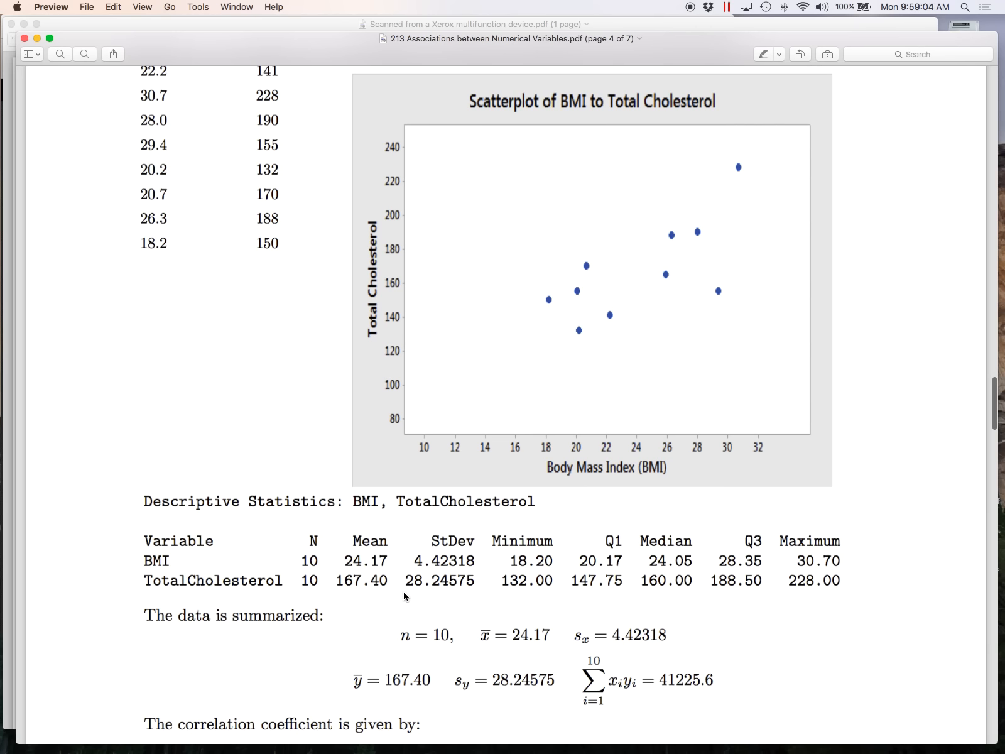
{"action": "scroll", "coordinate": [311, 502], "scroll_direction": "up", "scroll_amount": 5}
{"action": "scroll", "coordinate": [311, 502], "scroll_direction": "down", "scroll_amount": 6}
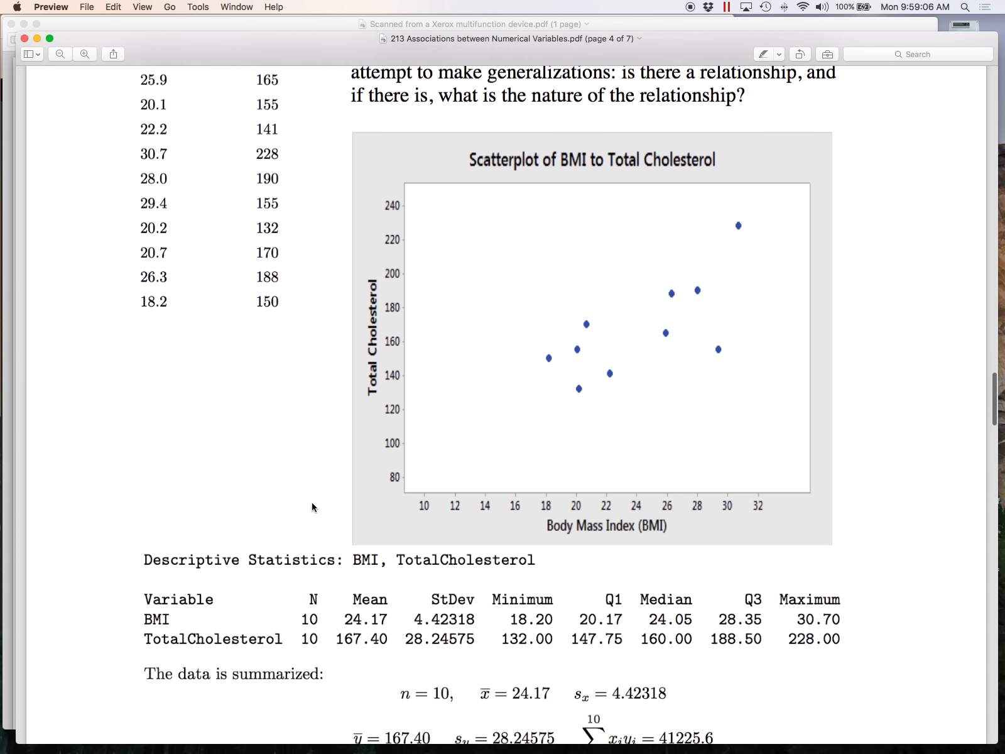
{"action": "scroll", "coordinate": [420, 548], "scroll_direction": "up", "scroll_amount": 15}
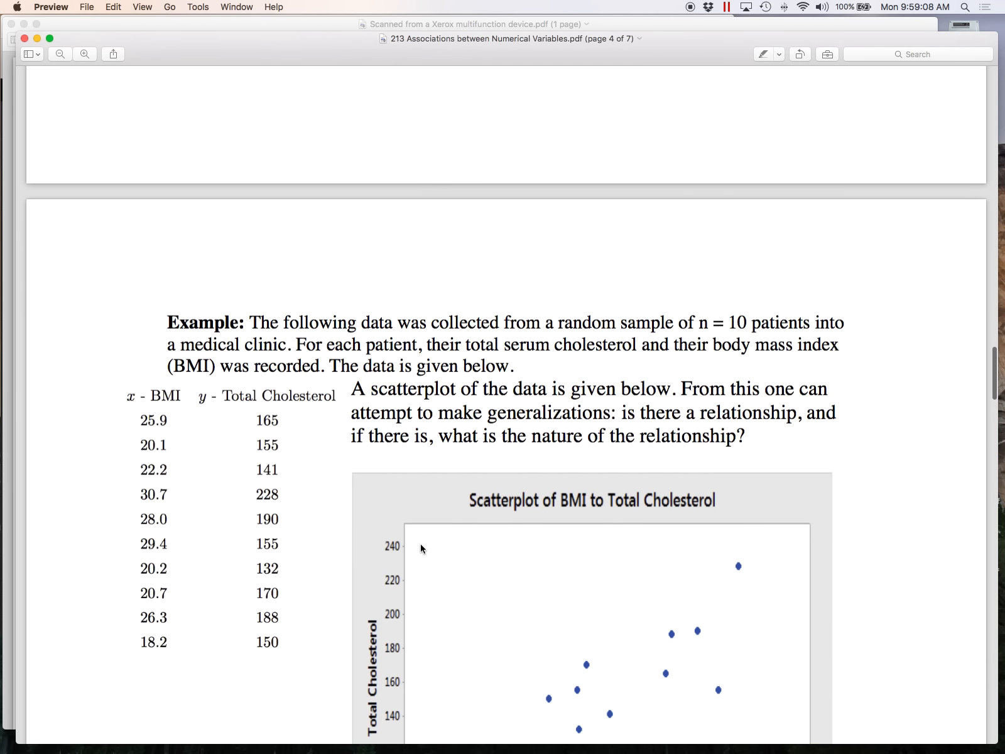
{"action": "scroll", "coordinate": [420, 548], "scroll_direction": "up", "scroll_amount": 8}
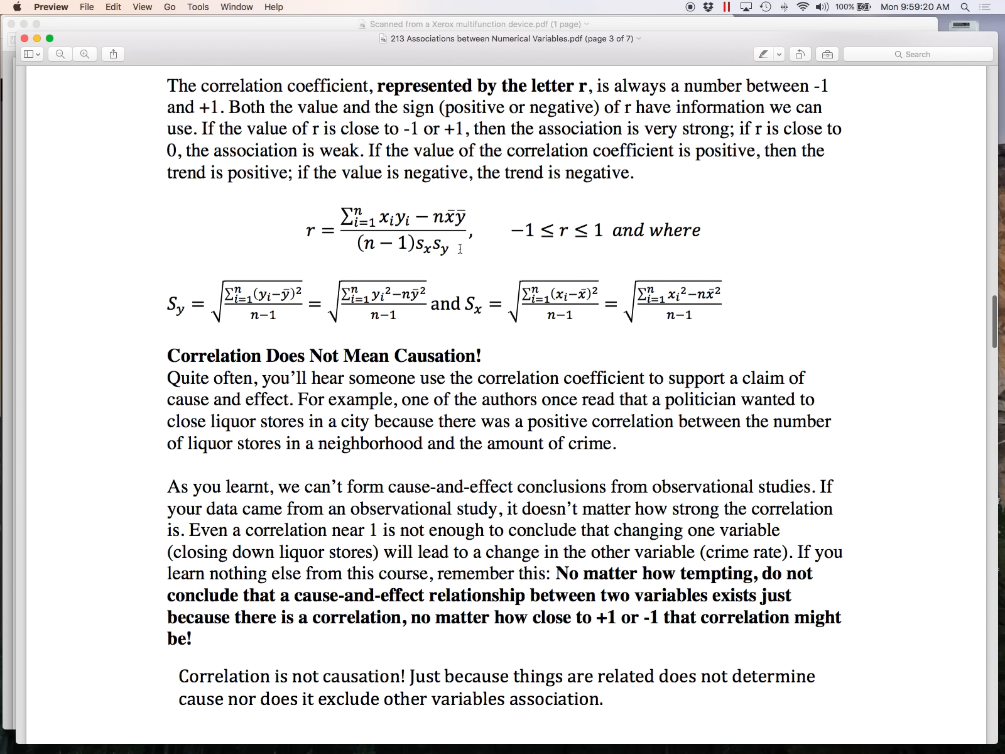
Switch back to Minitab and name worksheet column C3 xy.
{"action": "key", "text": "ctrl+Up"}
{"action": "left_click", "coordinate": [552, 51]}
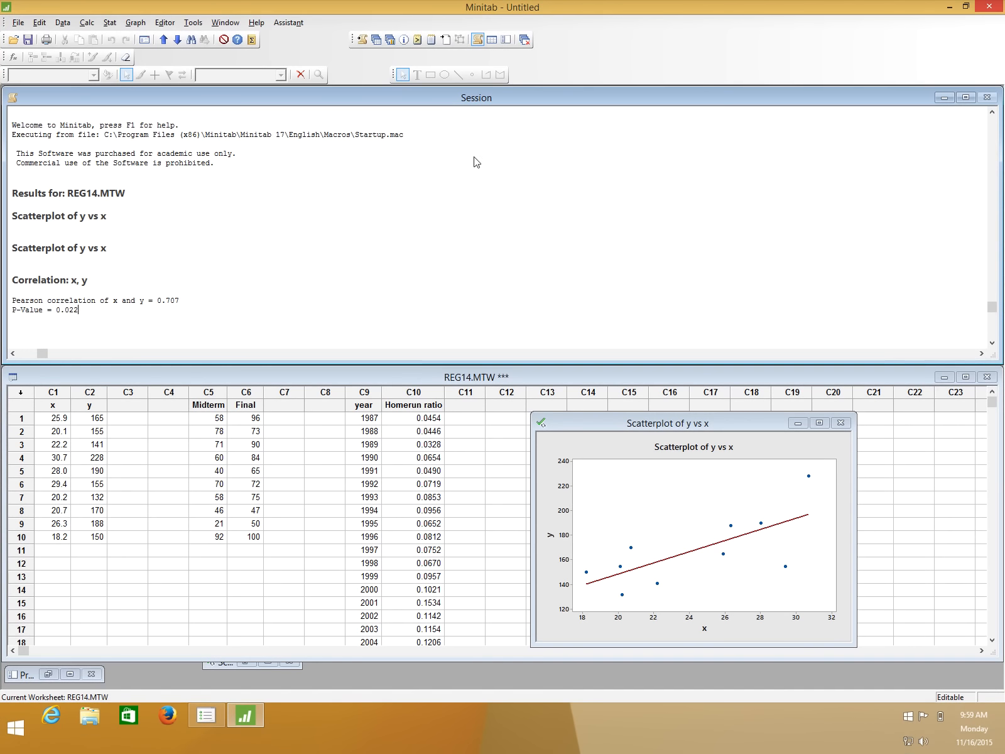
{"action": "left_click", "coordinate": [136, 405]}
{"action": "left_click", "coordinate": [136, 405]}
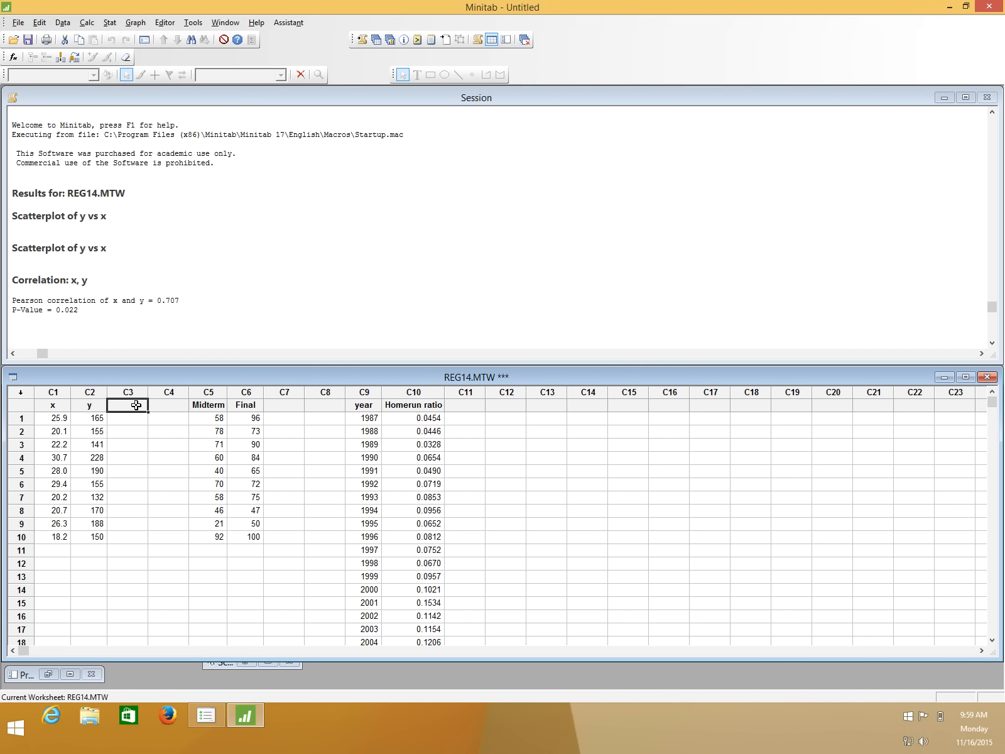
{"action": "type", "text": "xy"}
{"action": "key", "text": "Return"}
{"action": "left_click", "coordinate": [62, 420]}
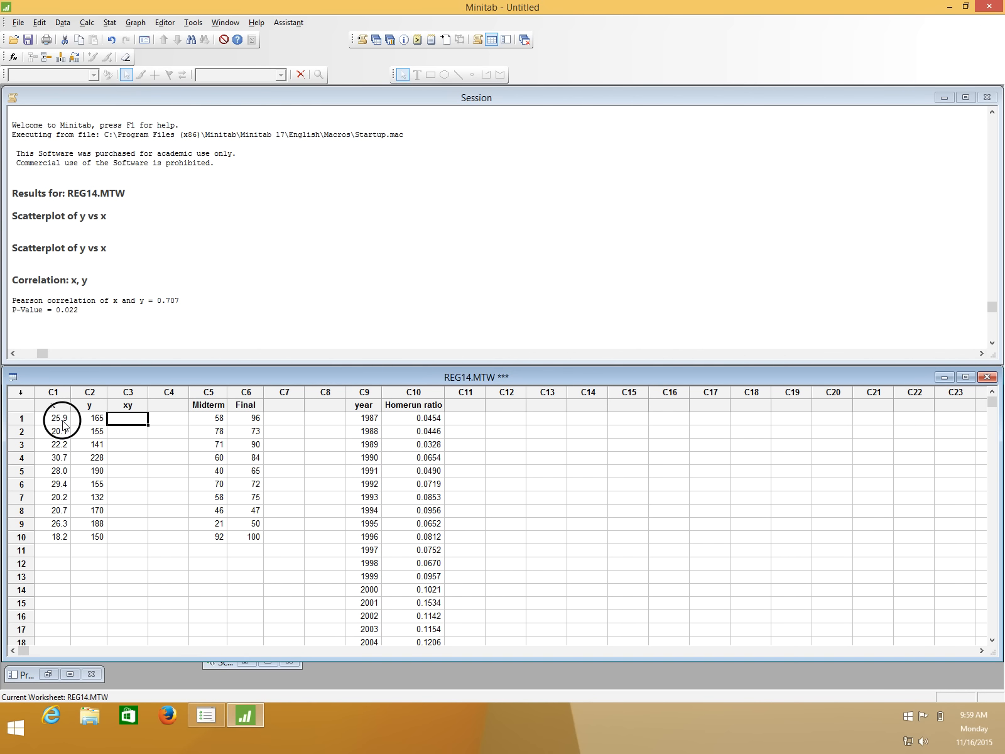
Fill worksheet column C3 xy with the products of x and y using the Calculator.
{"action": "left_click", "coordinate": [79, 420]}
{"action": "left_click", "coordinate": [73, 419]}
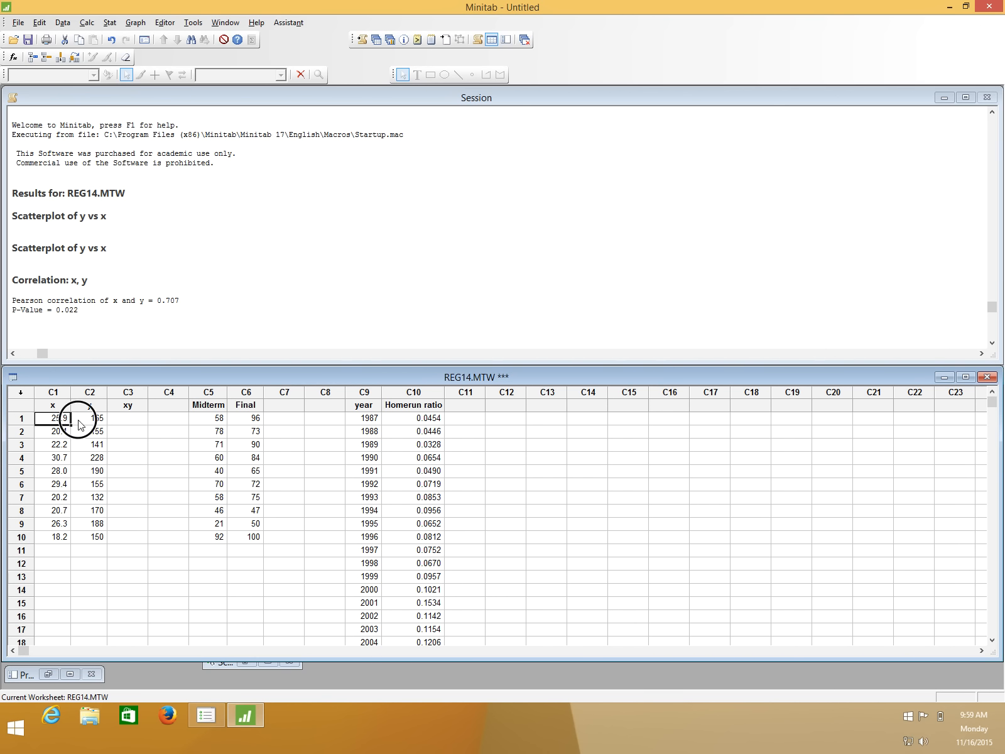
{"action": "left_click", "coordinate": [126, 421]}
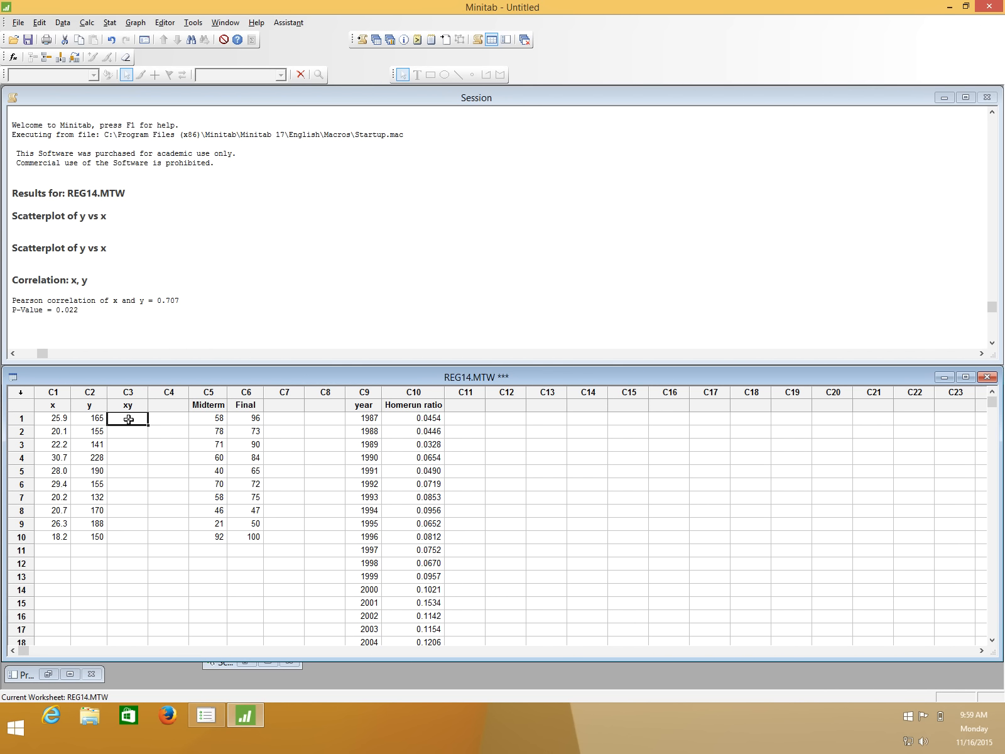
{"action": "left_click", "coordinate": [66, 433]}
{"action": "left_click", "coordinate": [116, 433]}
{"action": "left_click", "coordinate": [87, 23]}
{"action": "left_click", "coordinate": [100, 35]}
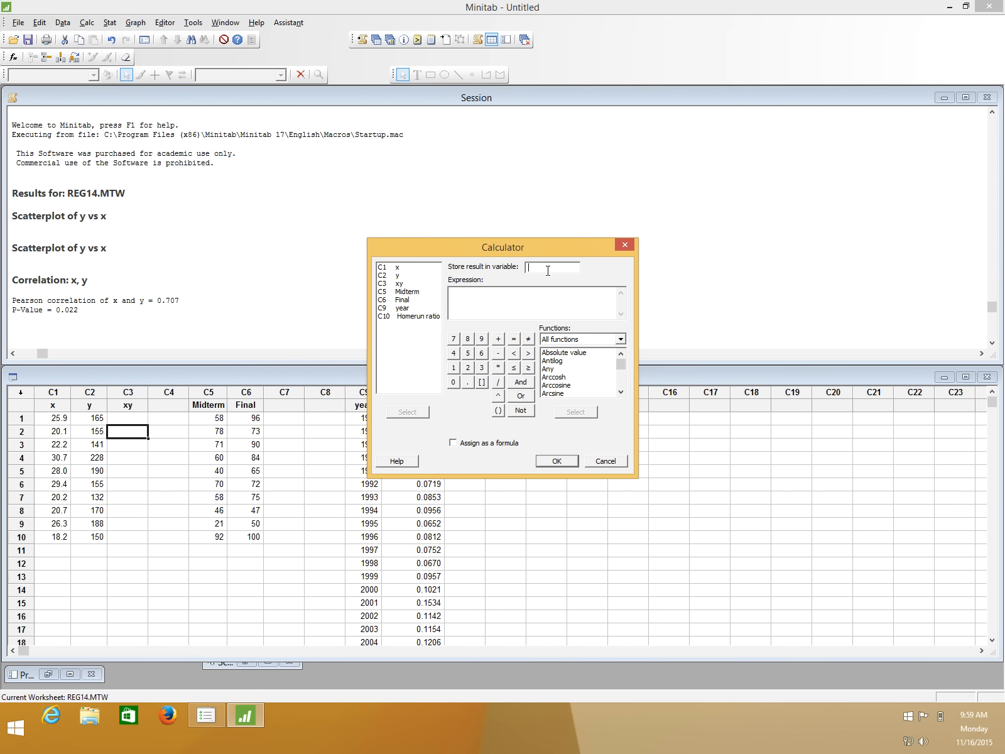
{"action": "left_click", "coordinate": [503, 304]}
{"action": "left_click", "coordinate": [564, 460]}
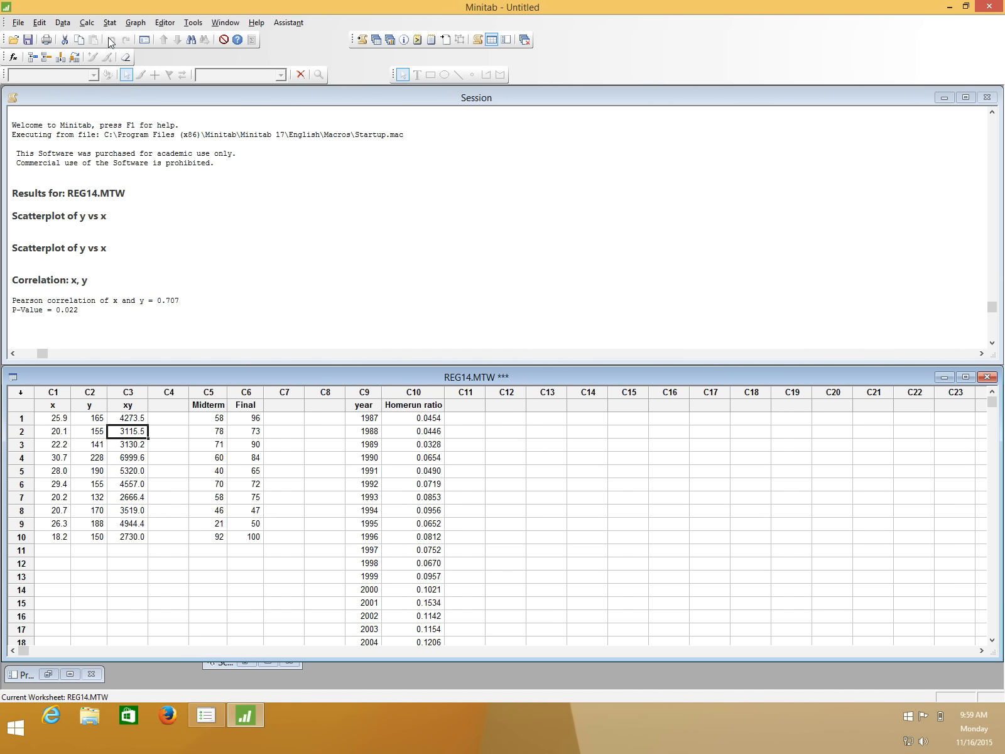
Switch to the 213 Associations between Numerical Variables PDF to check the terms of the r formula, and return to Minitab.
{"action": "key", "text": "ctrl+Up"}
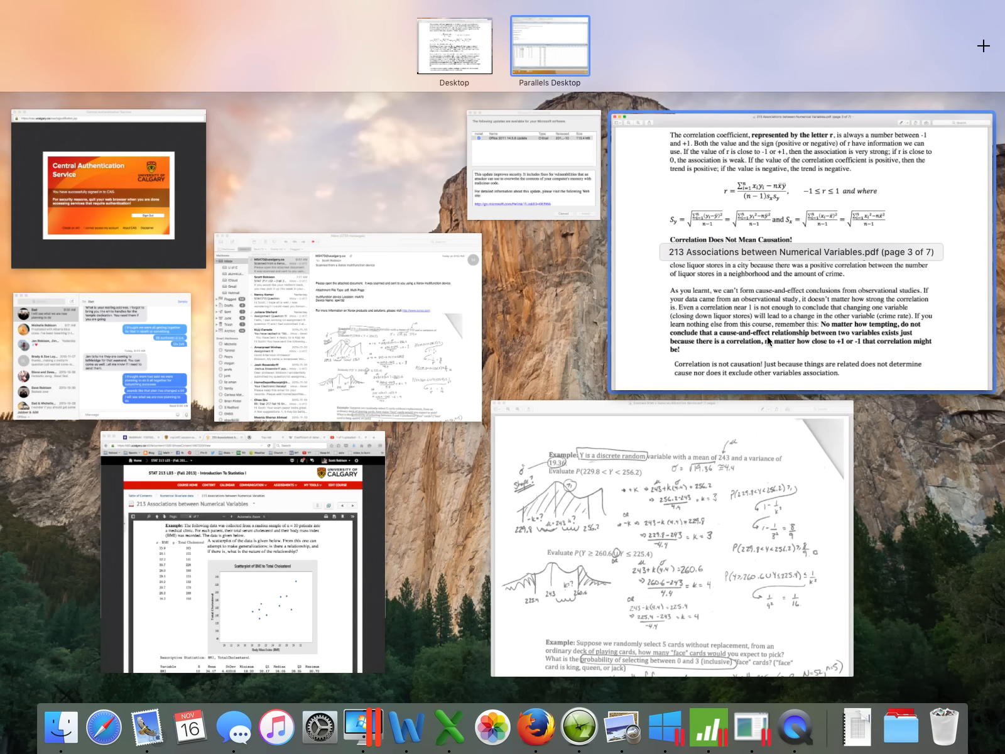
{"action": "left_click", "coordinate": [765, 365]}
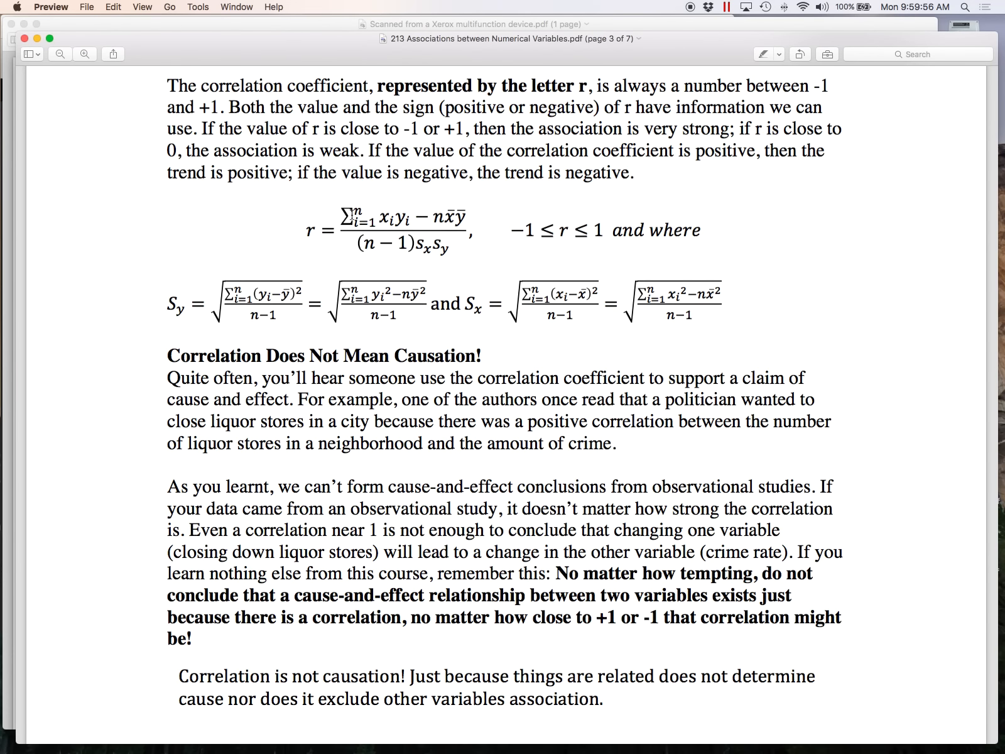
{"action": "key", "text": "ctrl+Up"}
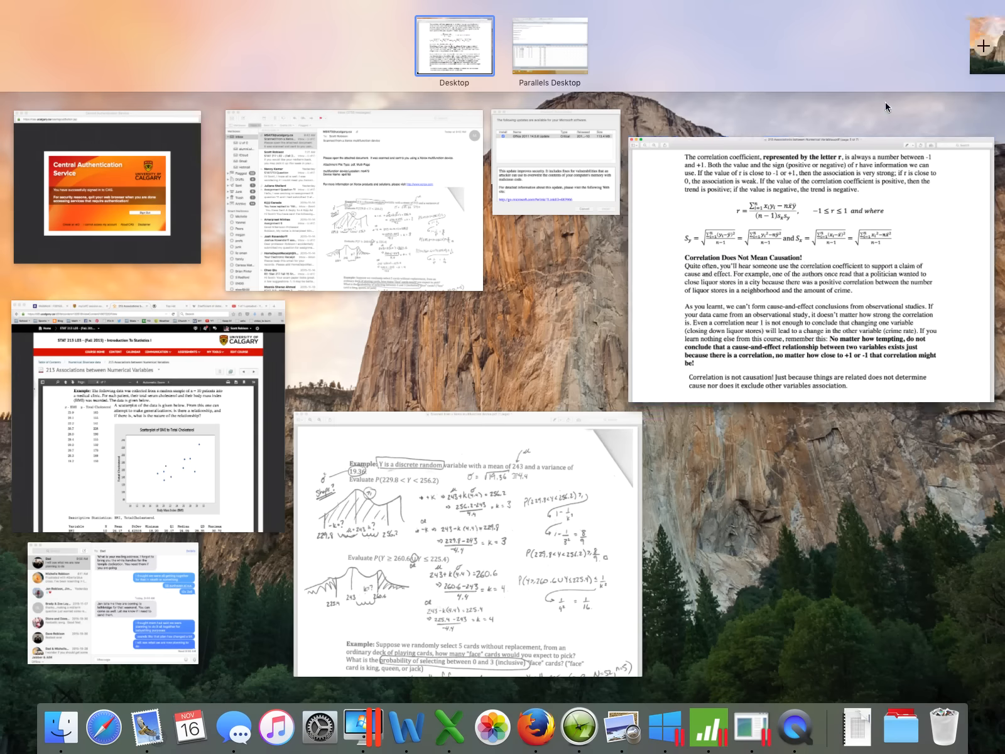
{"action": "left_click", "coordinate": [549, 39]}
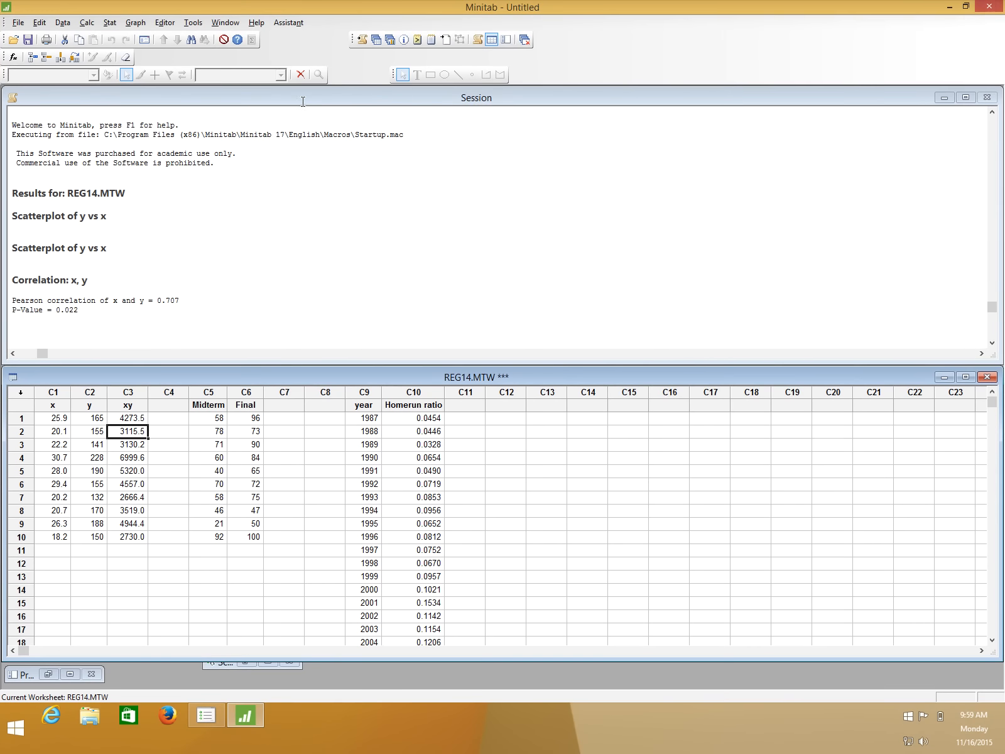
Start Display Descriptive Statistics and choose x, y and xy as its variables.
{"action": "left_click", "coordinate": [109, 23]}
{"action": "mouse_move", "coordinate": [118, 38]}
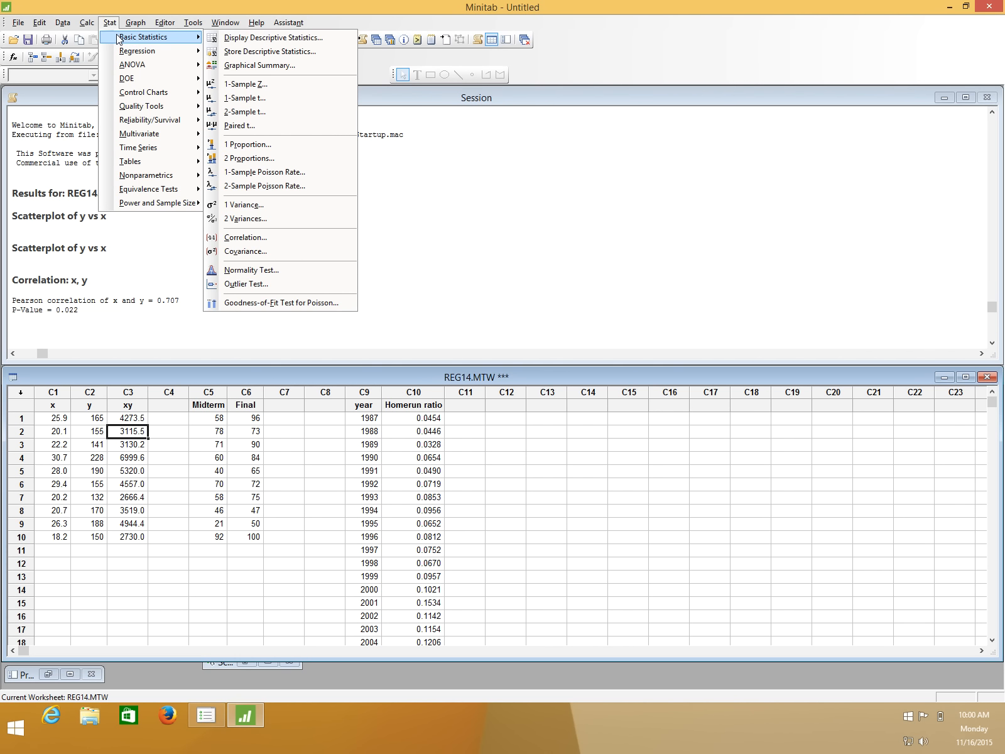
{"action": "left_click", "coordinate": [239, 42]}
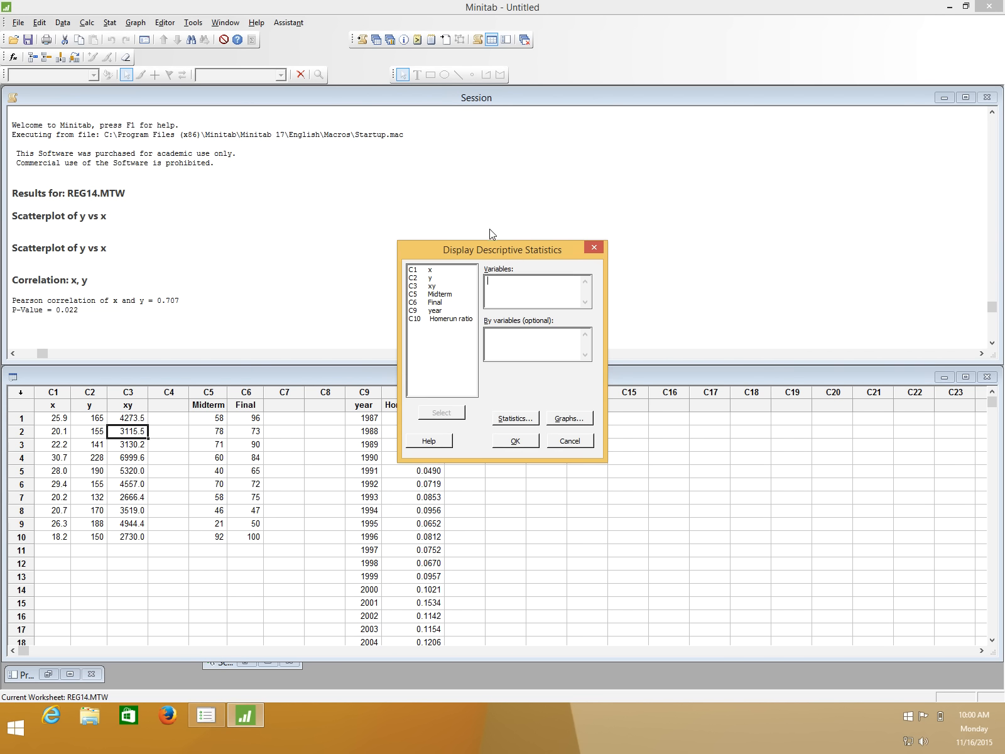
{"action": "double_click", "coordinate": [431, 270]}
{"action": "double_click", "coordinate": [431, 277]}
{"action": "double_click", "coordinate": [433, 286]}
Limit the descriptive statistics to mean, standard deviation and sum, and generate the output for x, y and xy.
{"action": "left_click", "coordinate": [515, 421]}
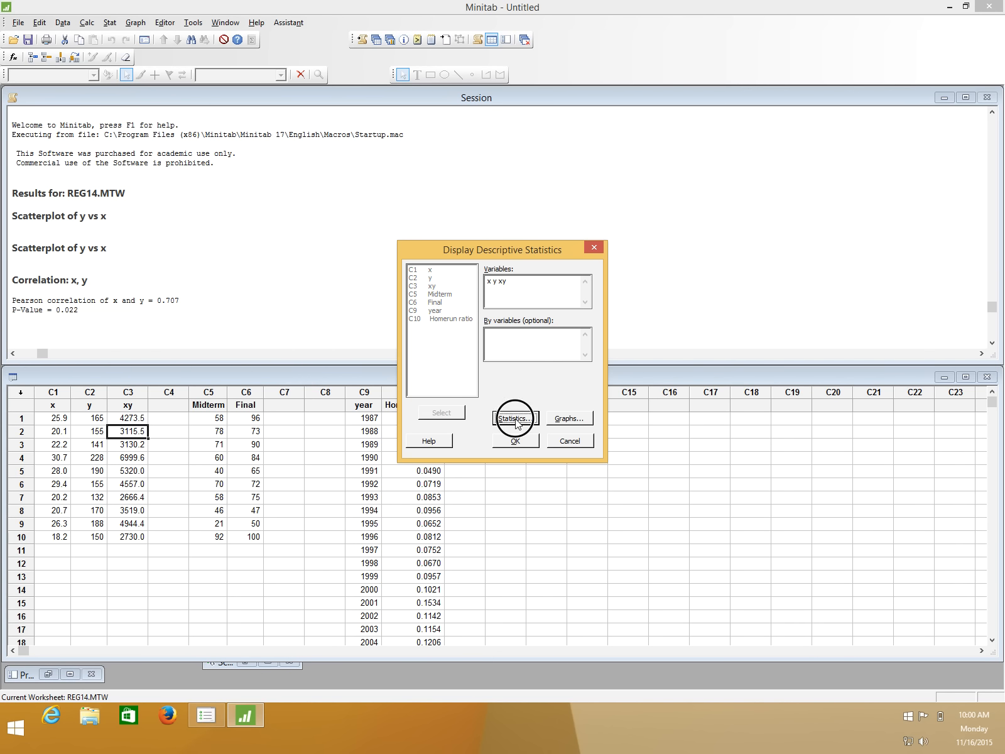
{"action": "left_click", "coordinate": [550, 388]}
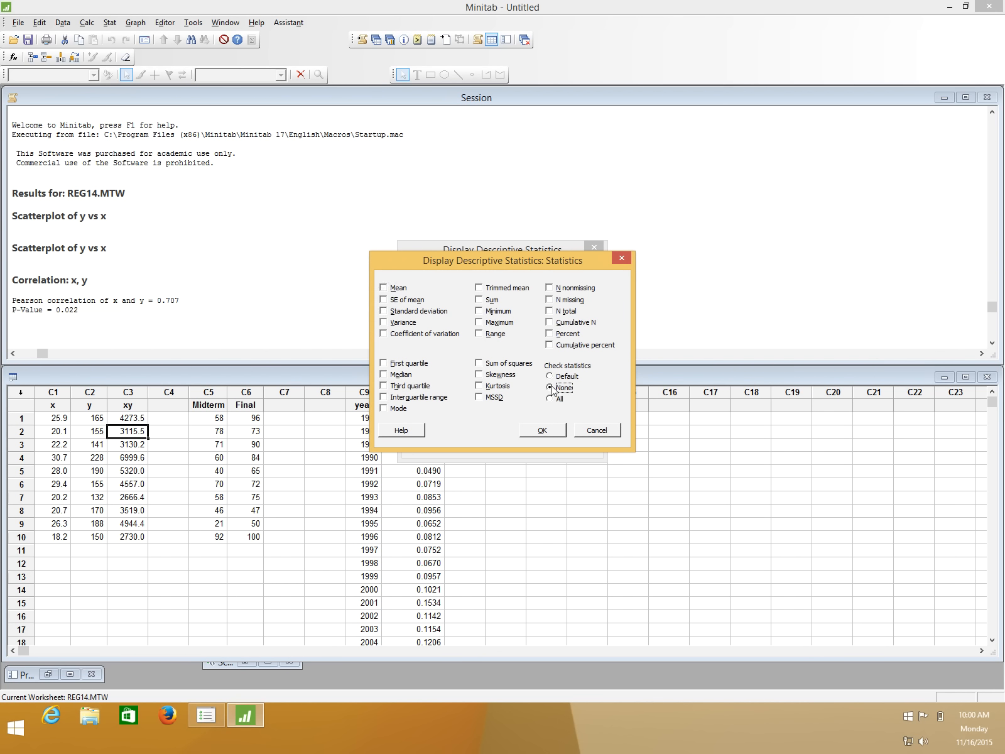
{"action": "left_click", "coordinate": [386, 289]}
{"action": "left_click", "coordinate": [384, 311]}
{"action": "left_click", "coordinate": [480, 300]}
{"action": "left_click", "coordinate": [549, 430]}
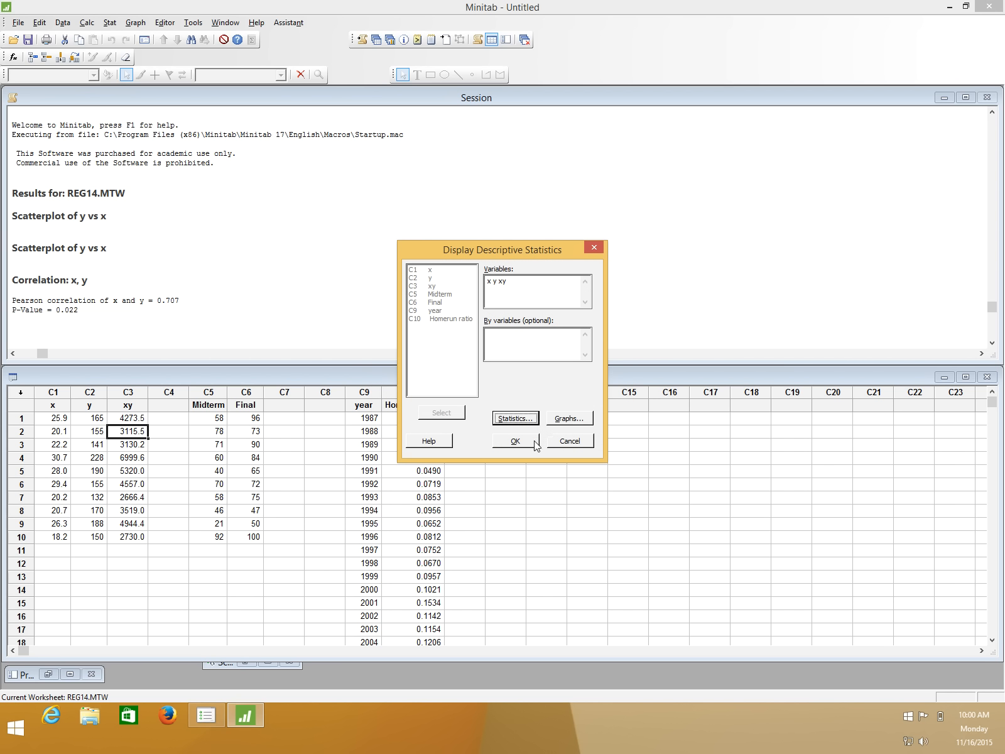
{"action": "left_click", "coordinate": [516, 443]}
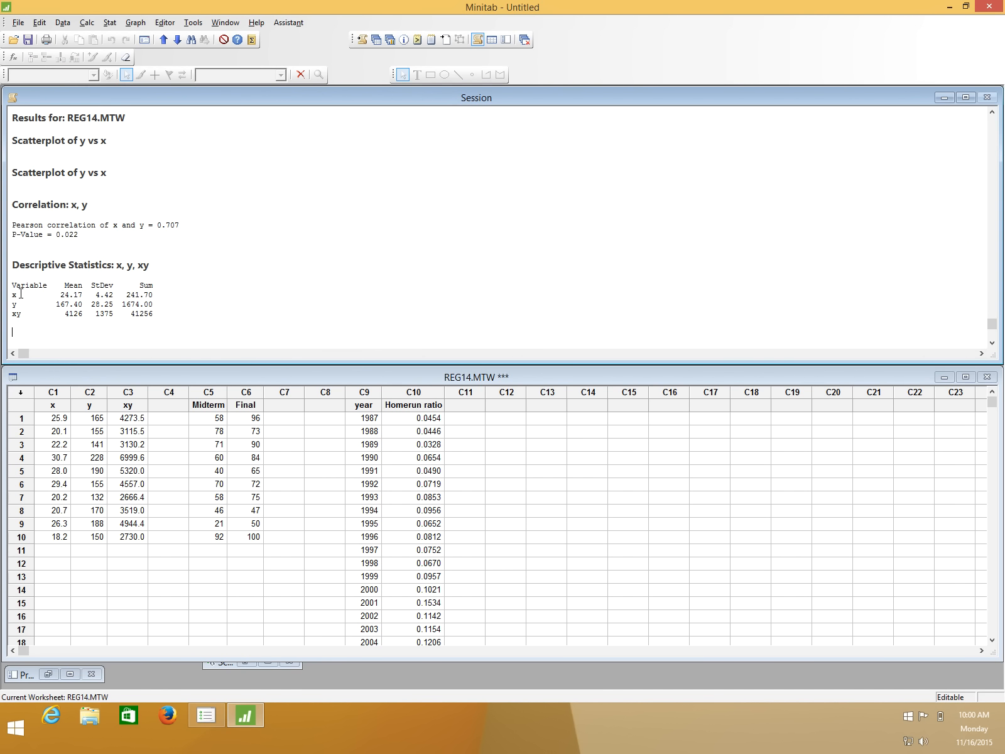
Examine the sum of xy and the means and standard deviations of x and y in the session output.
{"action": "left_click_drag", "start_coordinate": [21, 293], "coordinate": [157, 318]}
{"action": "left_click", "coordinate": [134, 313]}
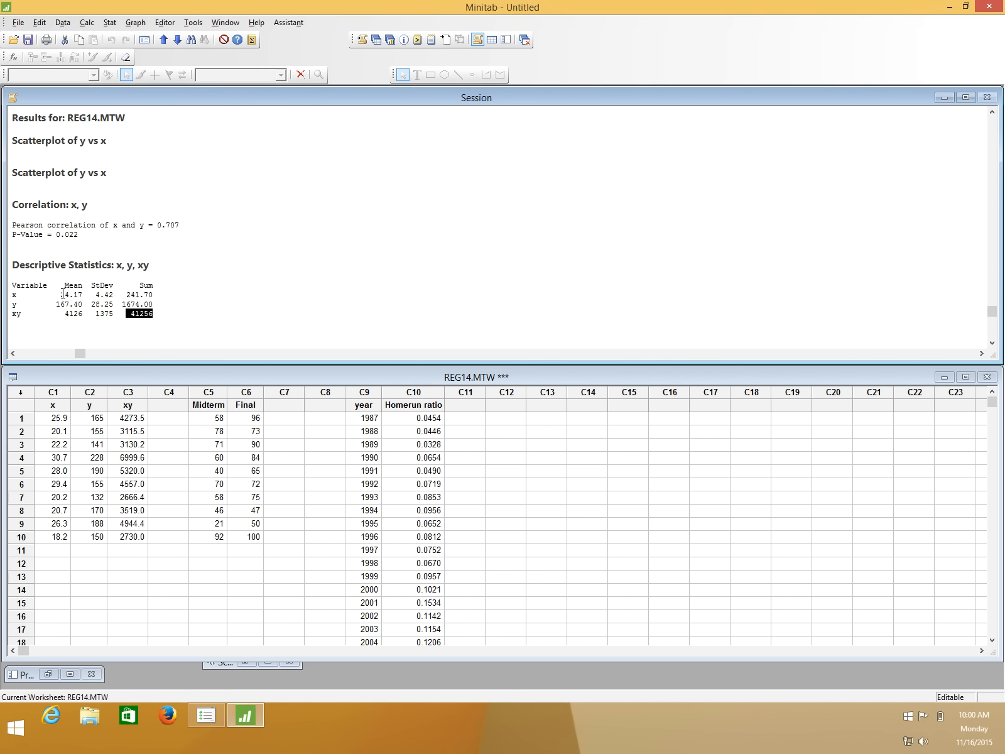
{"action": "left_click", "coordinate": [63, 294]}
{"action": "left_click", "coordinate": [75, 303]}
{"action": "left_click", "coordinate": [96, 304]}
{"action": "left_click", "coordinate": [102, 296]}
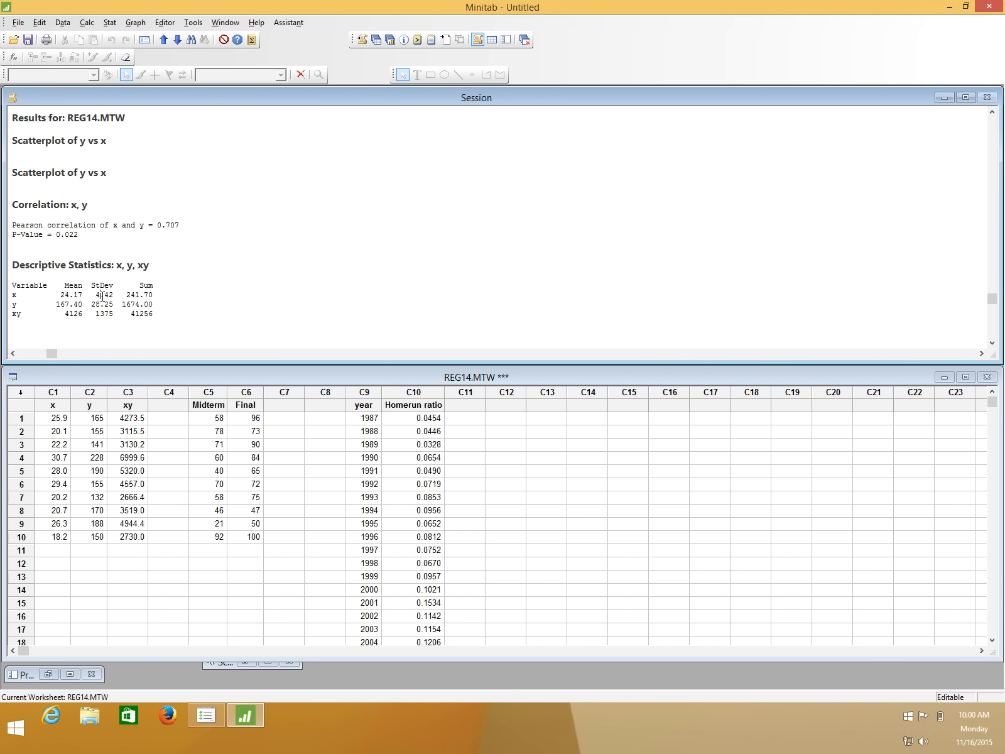
Examine the sum-of-products term of the r formula in the Preview PDF, and highlight the matching xy sum in Minitab.
{"action": "mouse_move", "coordinate": [1004, 0]}
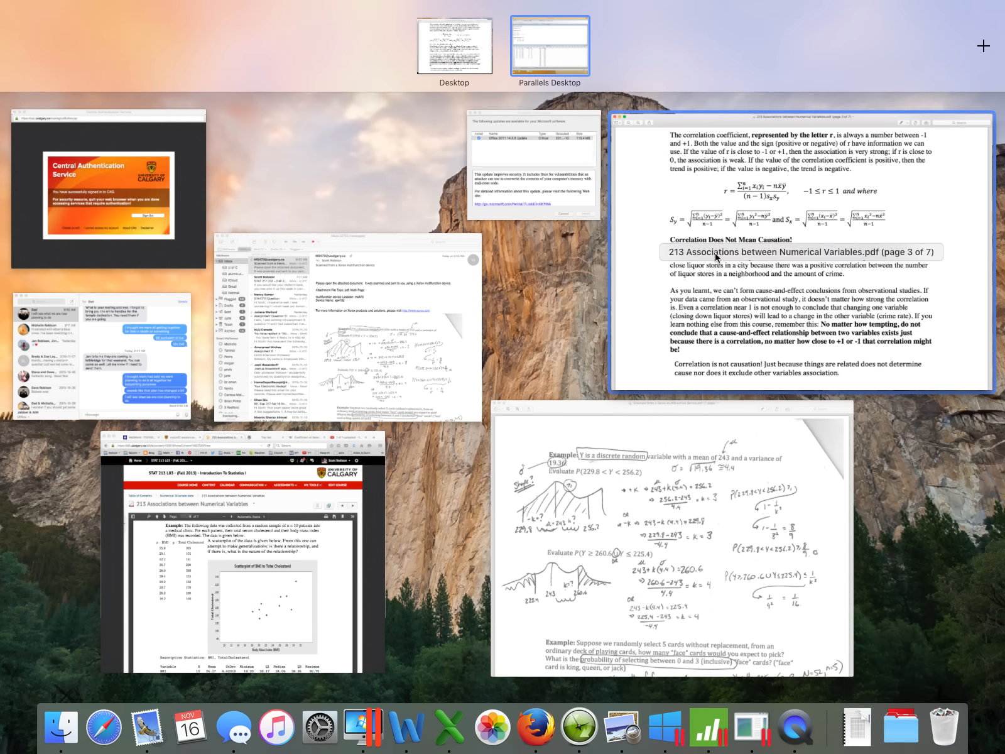
{"action": "left_click", "coordinate": [752, 274]}
{"action": "left_click_drag", "start_coordinate": [341, 220], "coordinate": [404, 220]}
{"action": "left_click", "coordinate": [405, 219]}
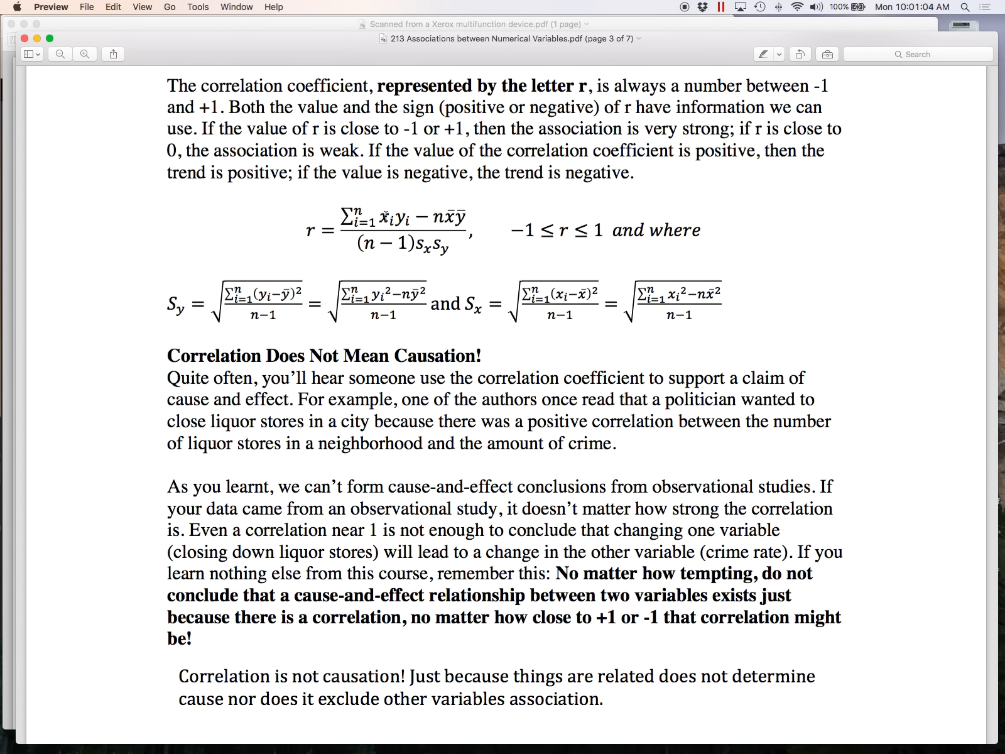
{"action": "mouse_move", "coordinate": [1004, 1]}
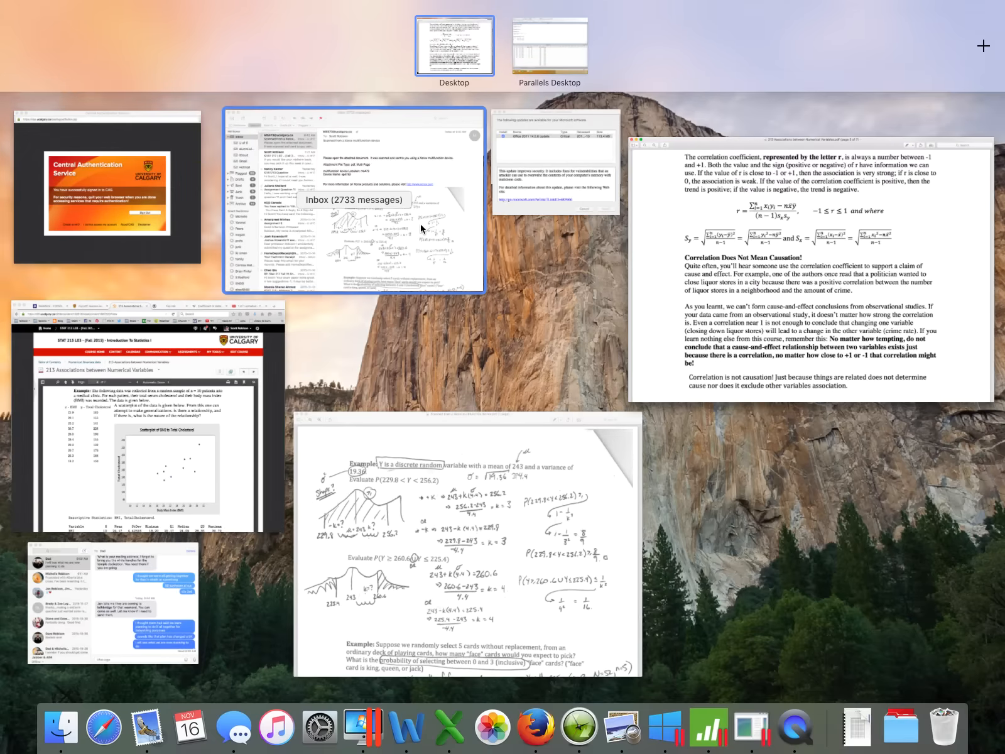
{"action": "left_click", "coordinate": [546, 45]}
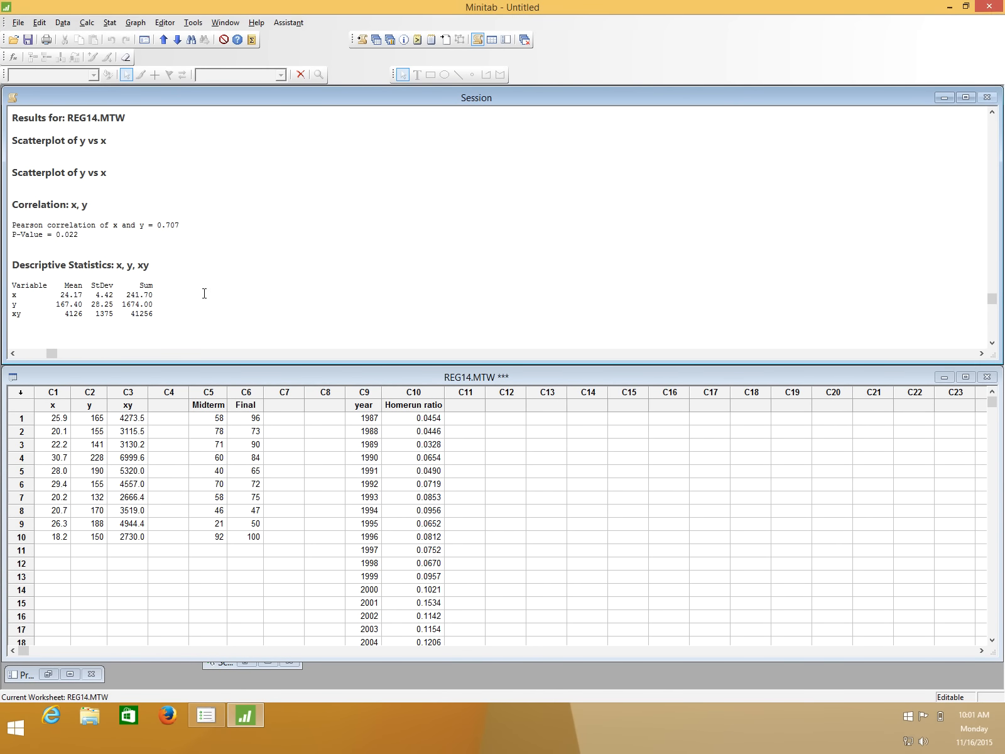
{"action": "left_click_drag", "start_coordinate": [133, 316], "coordinate": [160, 317]}
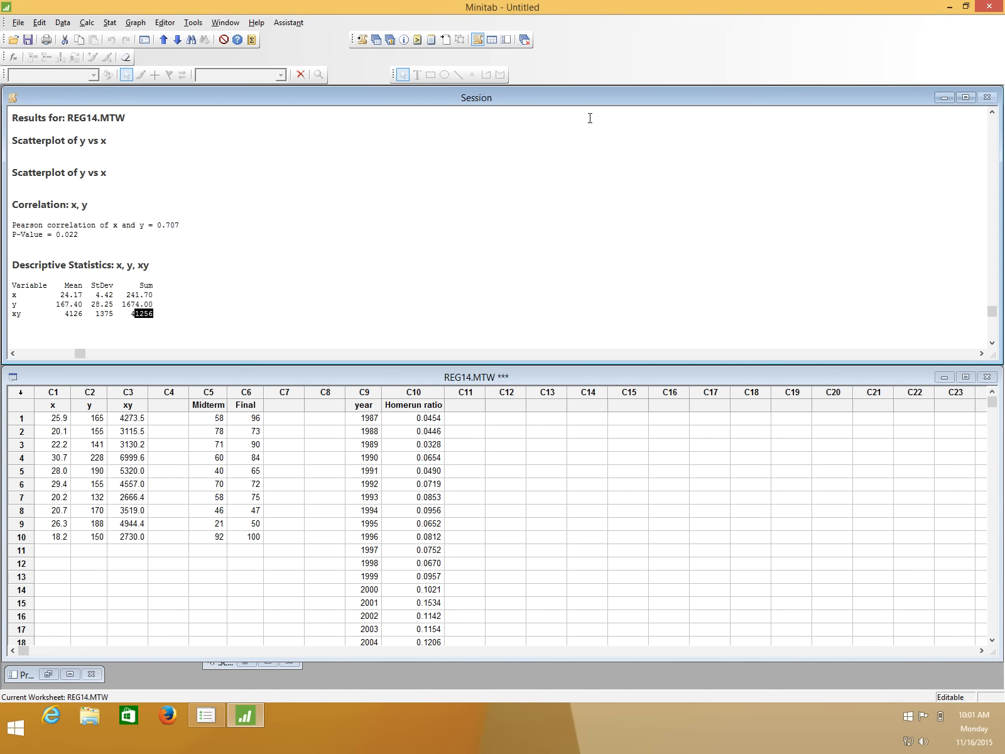
Check n in the PDF's correlation formula, and return to Minitab to locate the last data row of x for the sample size.
{"action": "mouse_move", "coordinate": [1003, 1]}
{"action": "left_click", "coordinate": [868, 330]}
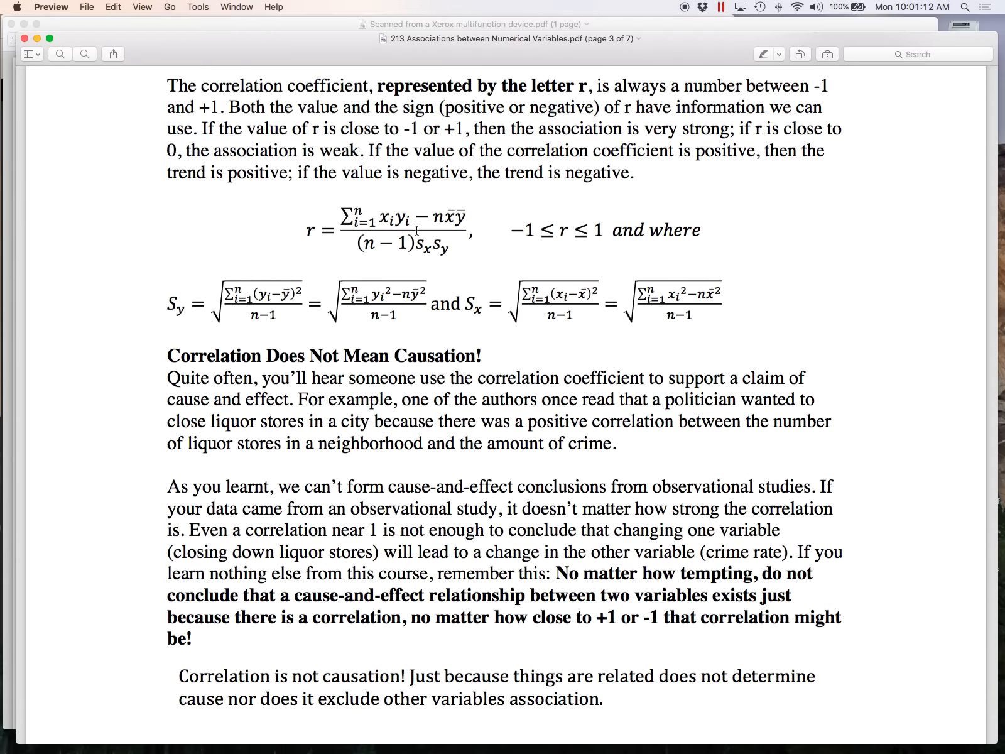
{"action": "mouse_move", "coordinate": [1004, 1]}
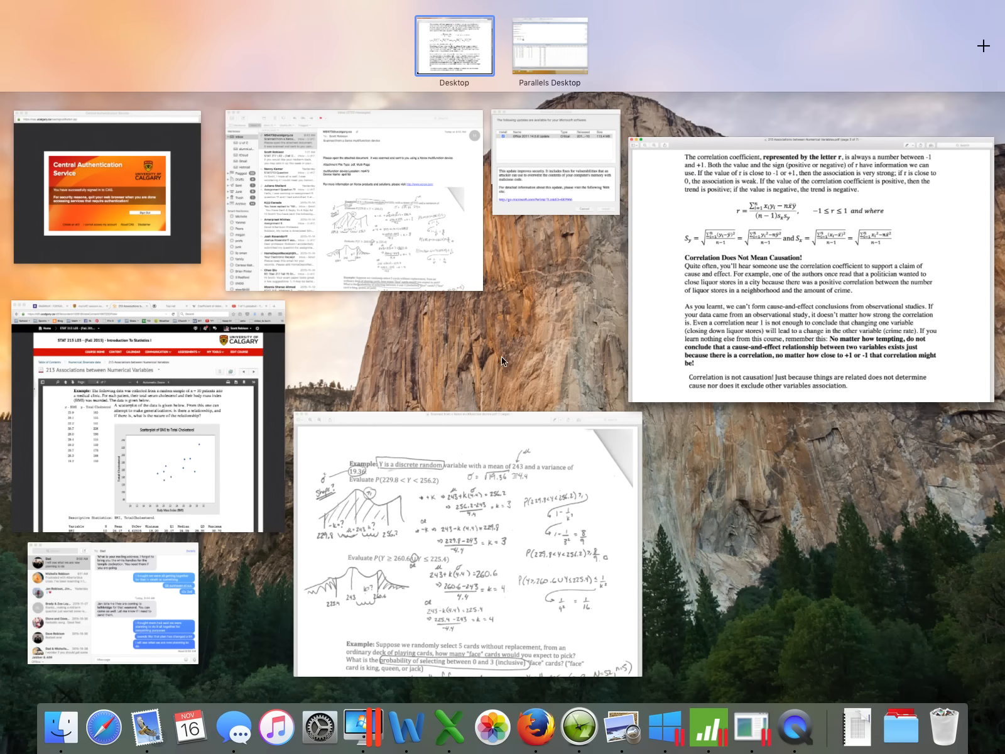
{"action": "left_click", "coordinate": [540, 50]}
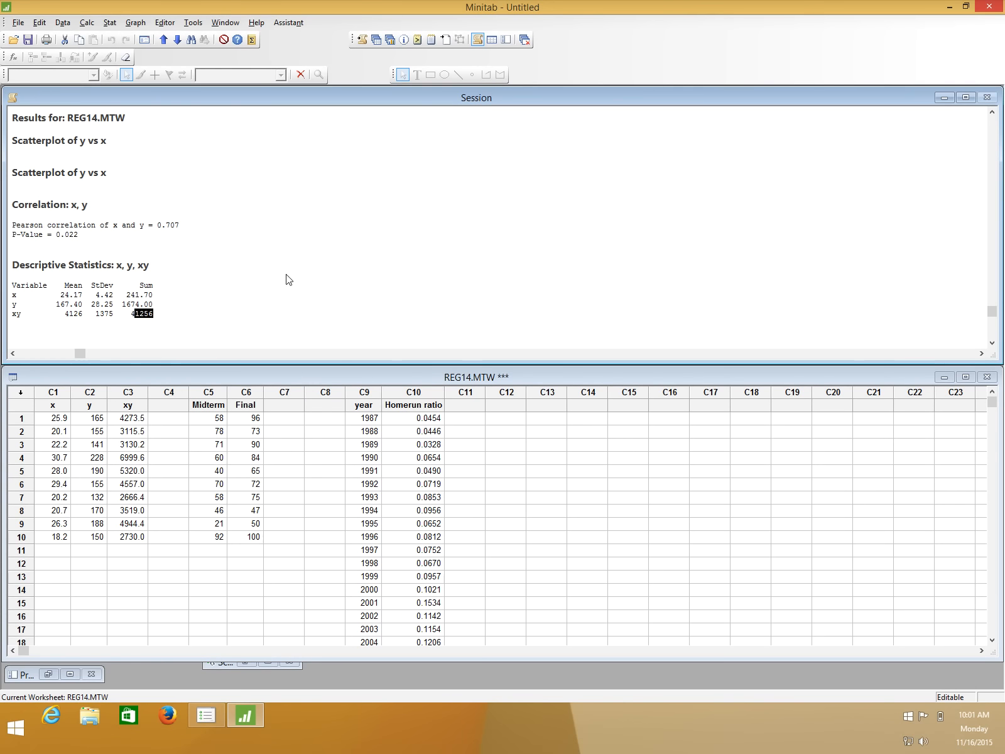
{"action": "left_click", "coordinate": [49, 538]}
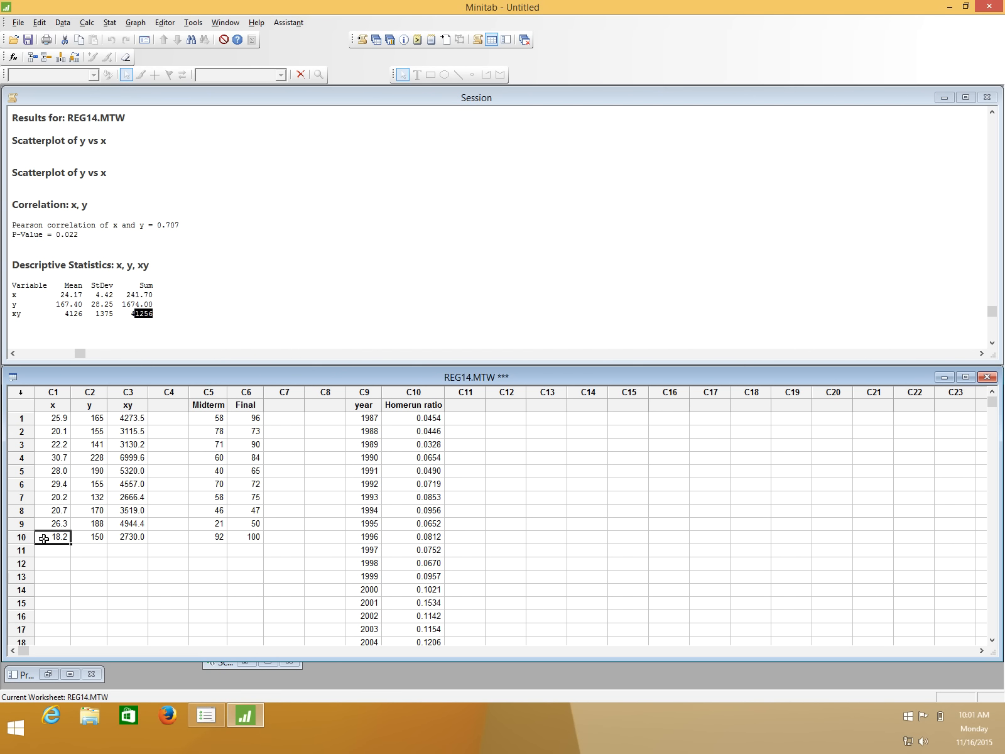
Highlight the y-bar term in the PDF's correlation formula, and examine the means of x and y in Minitab's session output.
{"action": "key", "text": "ctrl+Up"}
{"action": "left_click", "coordinate": [798, 238]}
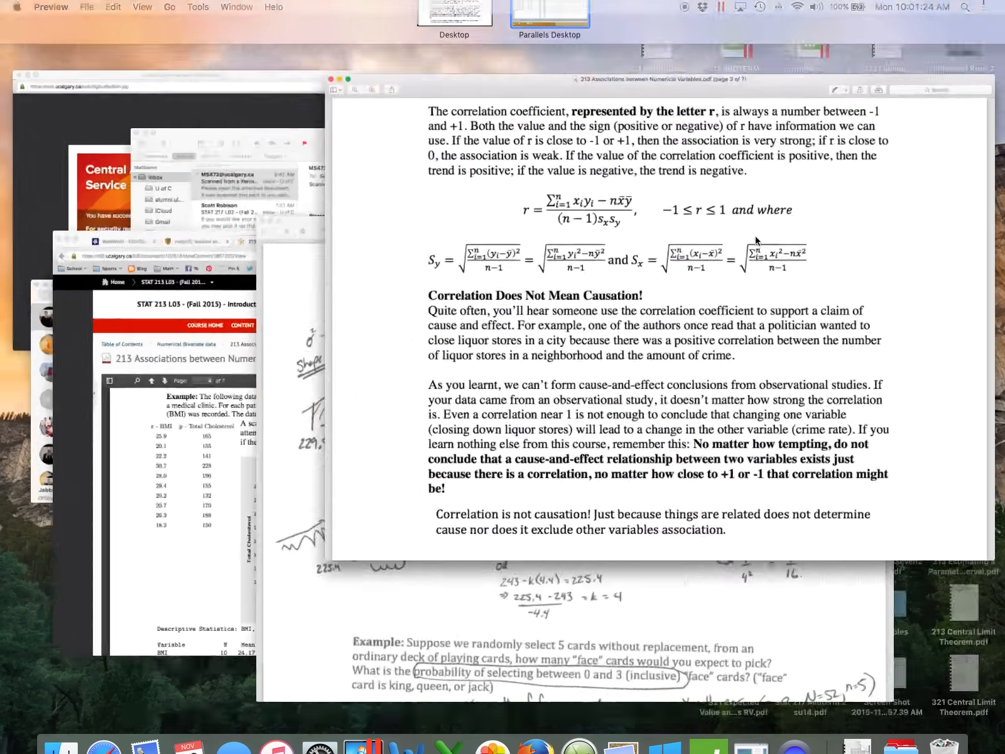
{"action": "left_click_drag", "start_coordinate": [448, 219], "coordinate": [465, 218]}
{"action": "key", "text": "ctrl+Up"}
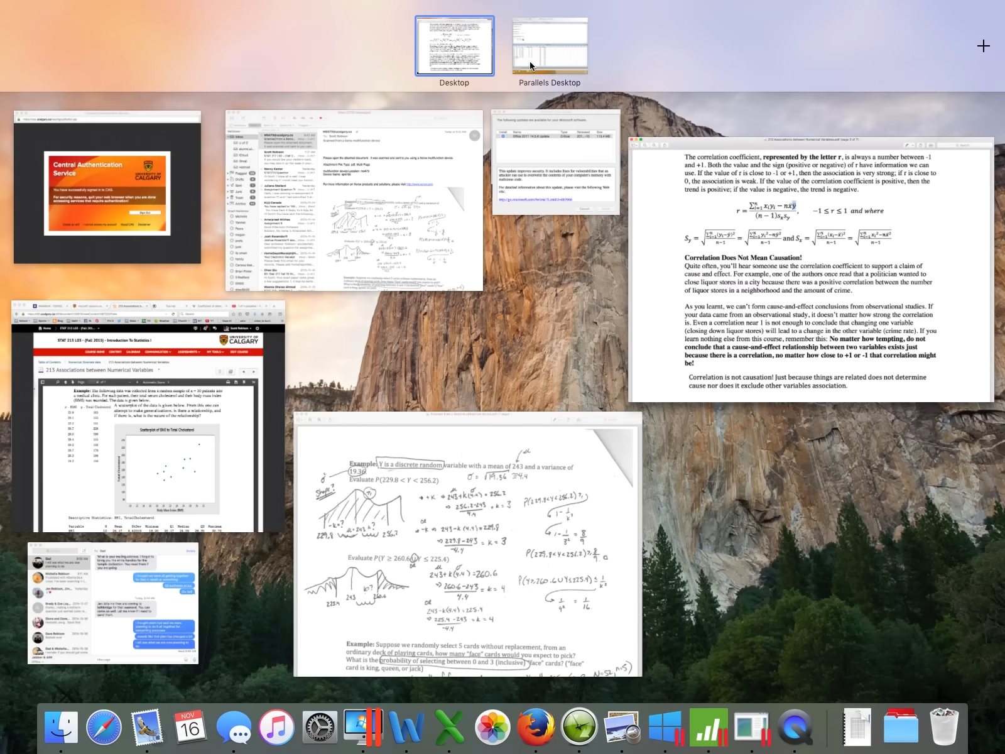
{"action": "left_click", "coordinate": [531, 66]}
{"action": "left_click_drag", "start_coordinate": [61, 296], "coordinate": [88, 305]}
Highlight the standard deviation terms in the PDF formula's denominator, and highlight the standard deviations of x and y in Minitab's output.
{"action": "key", "text": "ctrl+Up"}
{"action": "left_click", "coordinate": [778, 315]}
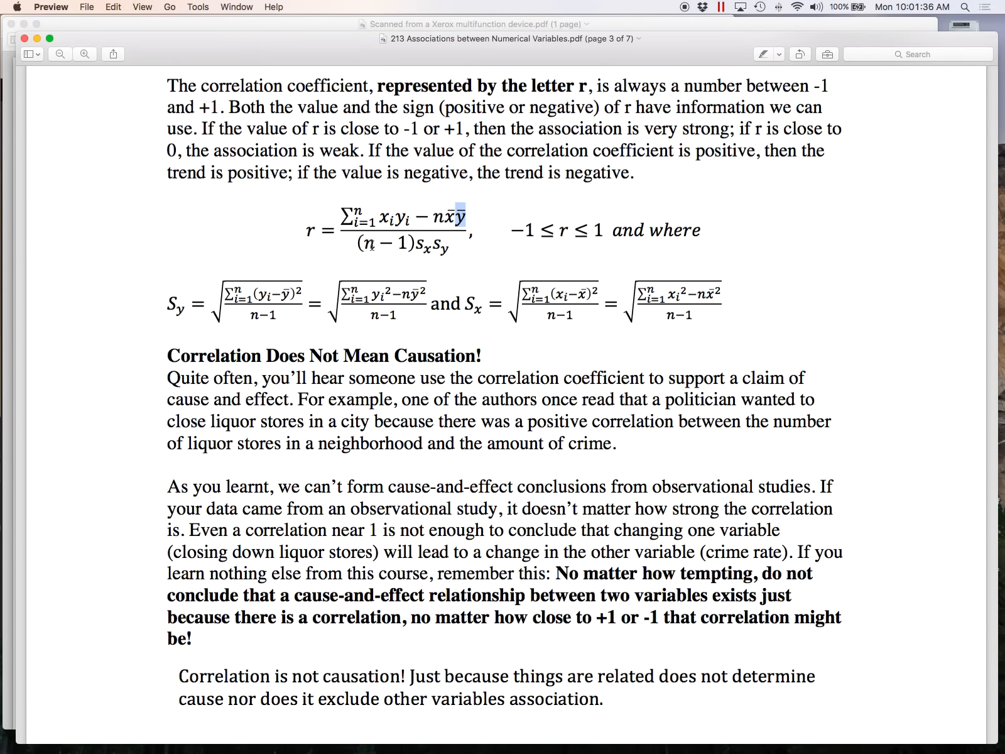
{"action": "left_click_drag", "start_coordinate": [417, 249], "coordinate": [440, 251]}
{"action": "key", "text": "ctrl+Up"}
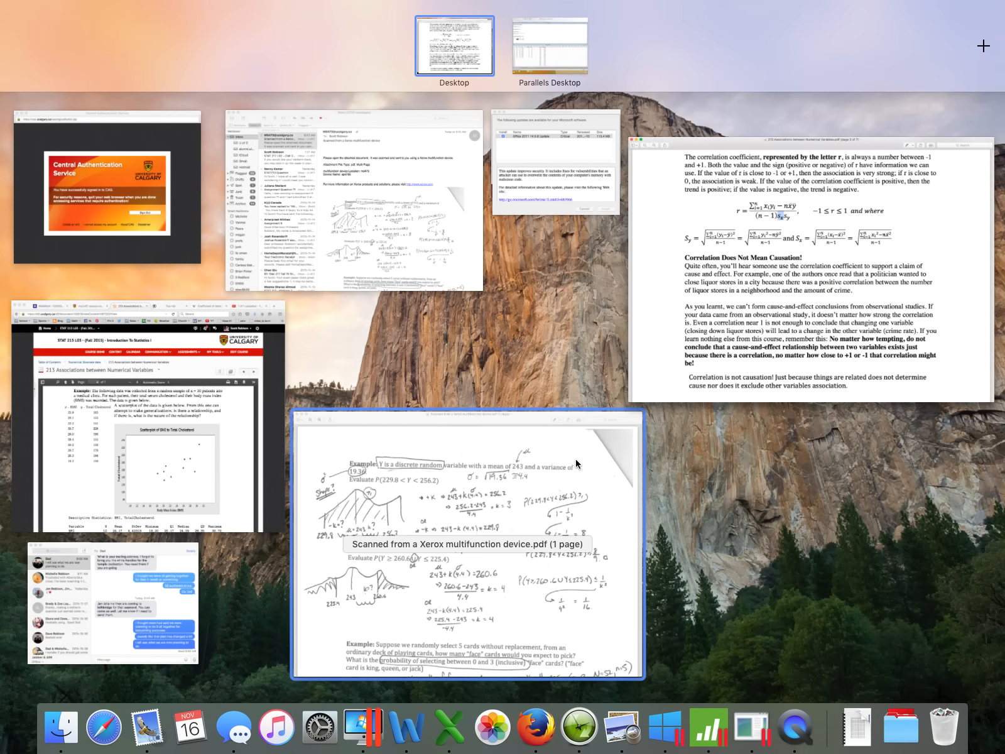
{"action": "left_click", "coordinate": [533, 65]}
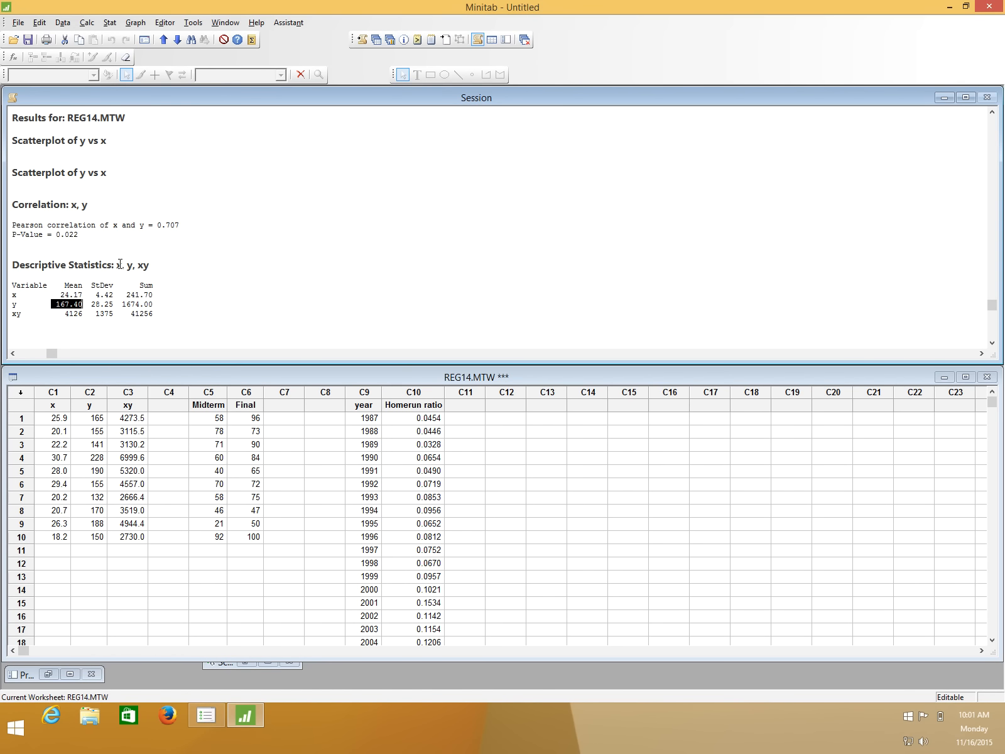
{"action": "double_click", "coordinate": [98, 293]}
{"action": "double_click", "coordinate": [101, 304]}
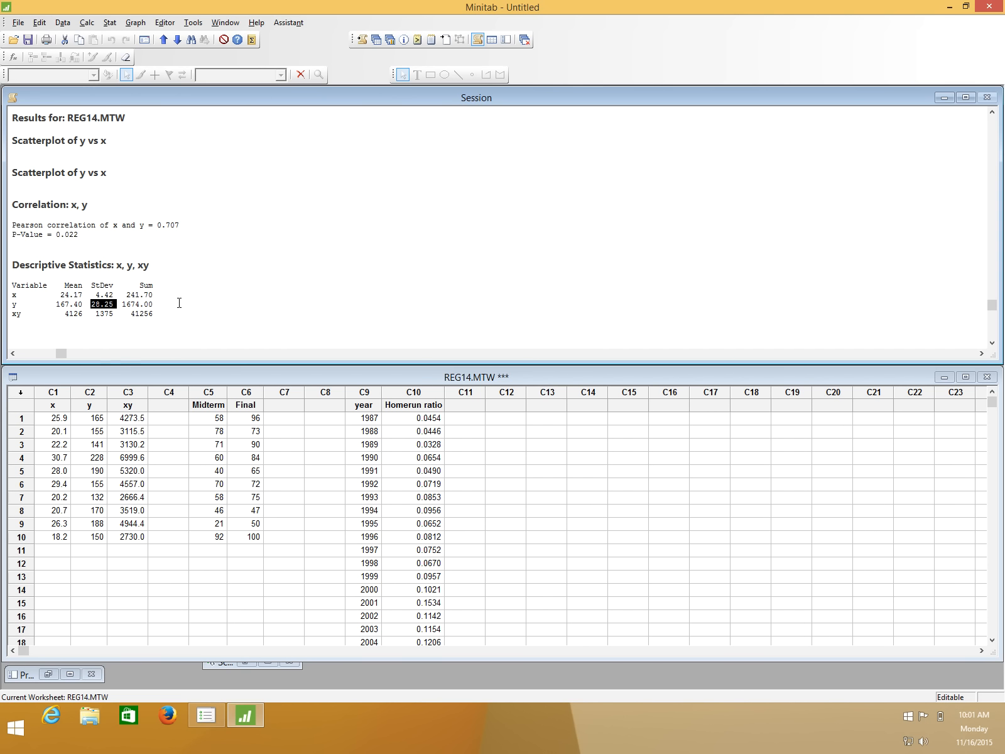
Switch to the PDF in Preview and examine the BMI and total cholesterol example's summary statistics and worked correlation calculation.
{"action": "key", "text": "ctrl+Up"}
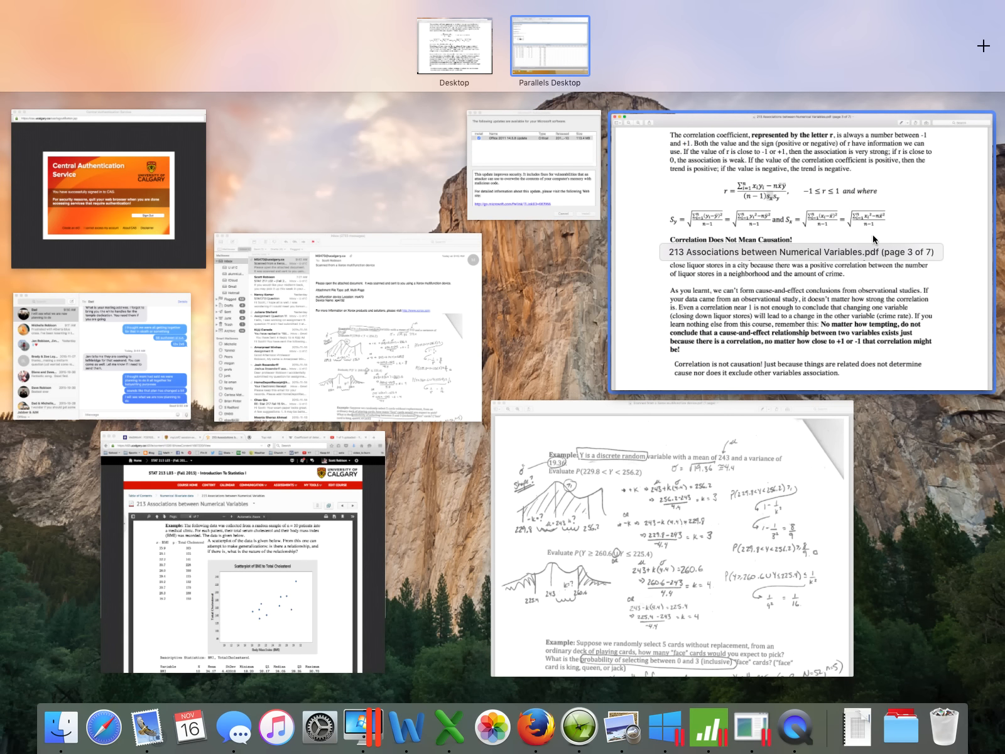
{"action": "left_click", "coordinate": [872, 233]}
{"action": "scroll", "coordinate": [872, 236], "scroll_direction": "down", "scroll_amount": 10}
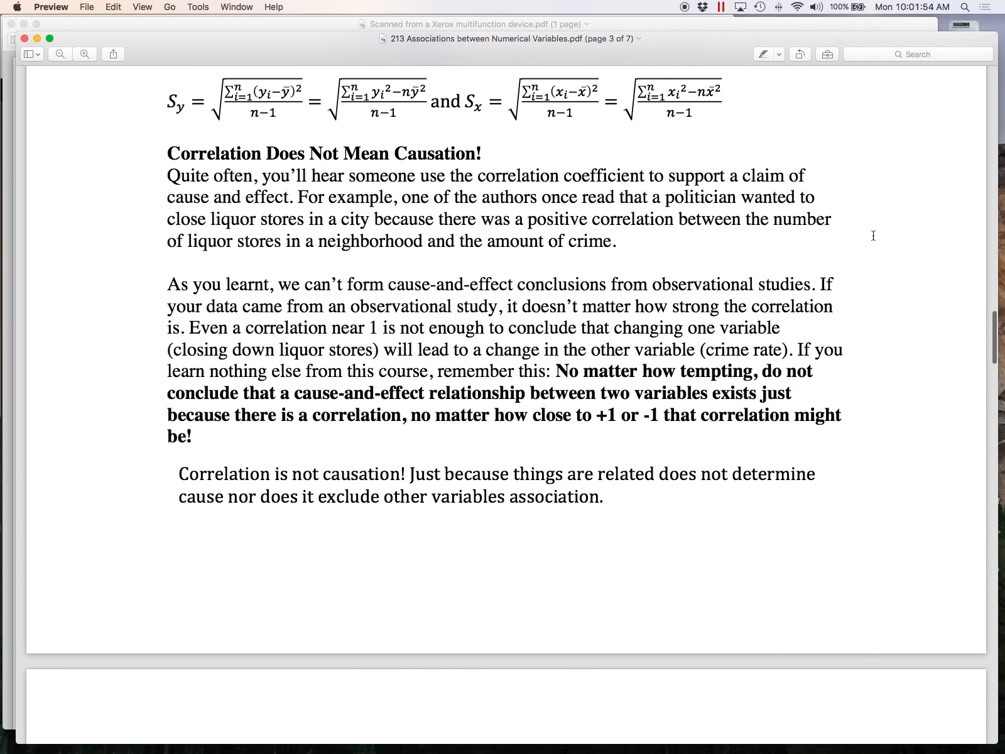
{"action": "scroll", "coordinate": [873, 235], "scroll_direction": "down", "scroll_amount": 15}
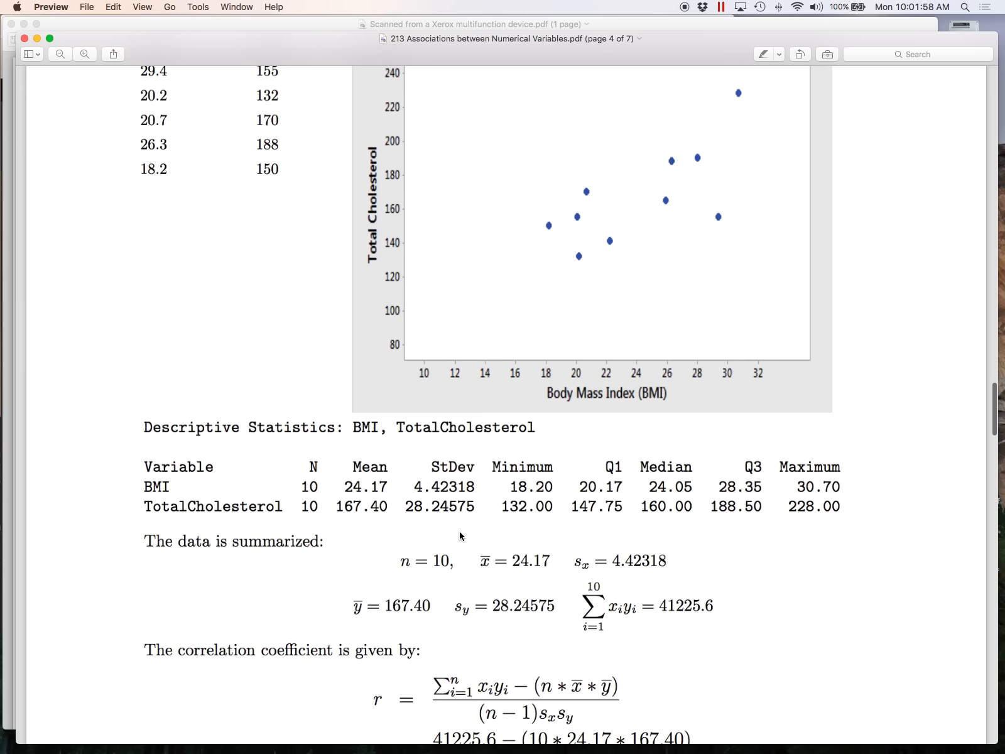
{"action": "scroll", "coordinate": [468, 534], "scroll_direction": "down", "scroll_amount": 1}
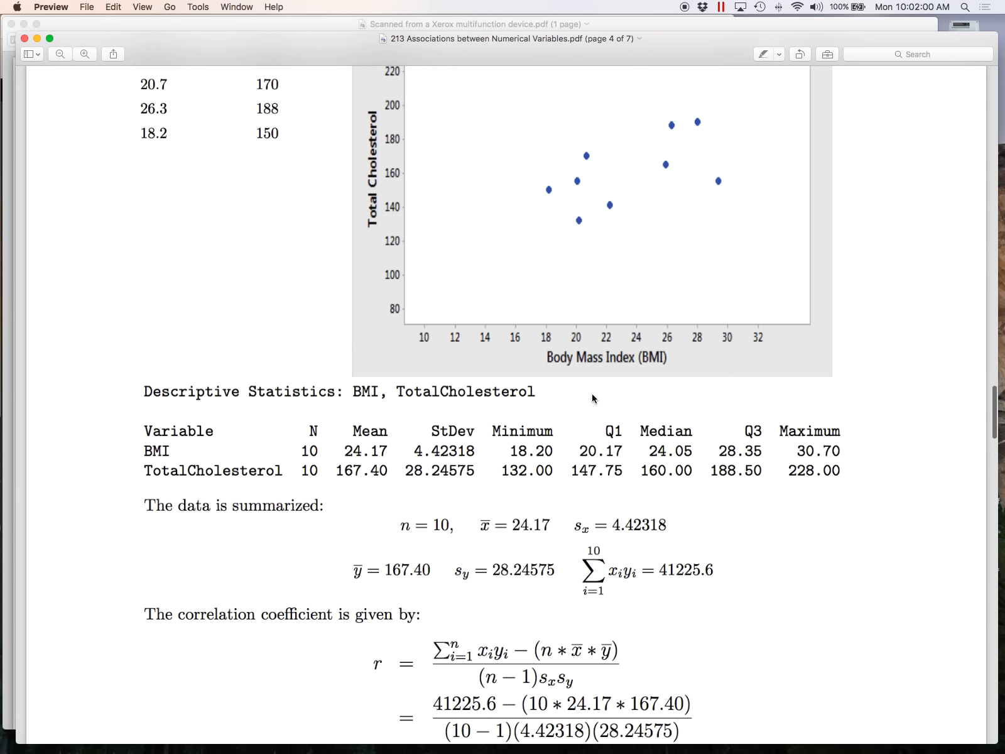
Examine the PDF's worked substitution of the summary statistics into the correlation coefficient formula.
{"action": "scroll", "coordinate": [593, 398], "scroll_direction": "down", "scroll_amount": 4}
{"action": "scroll", "coordinate": [592, 398], "scroll_direction": "down", "scroll_amount": 12}
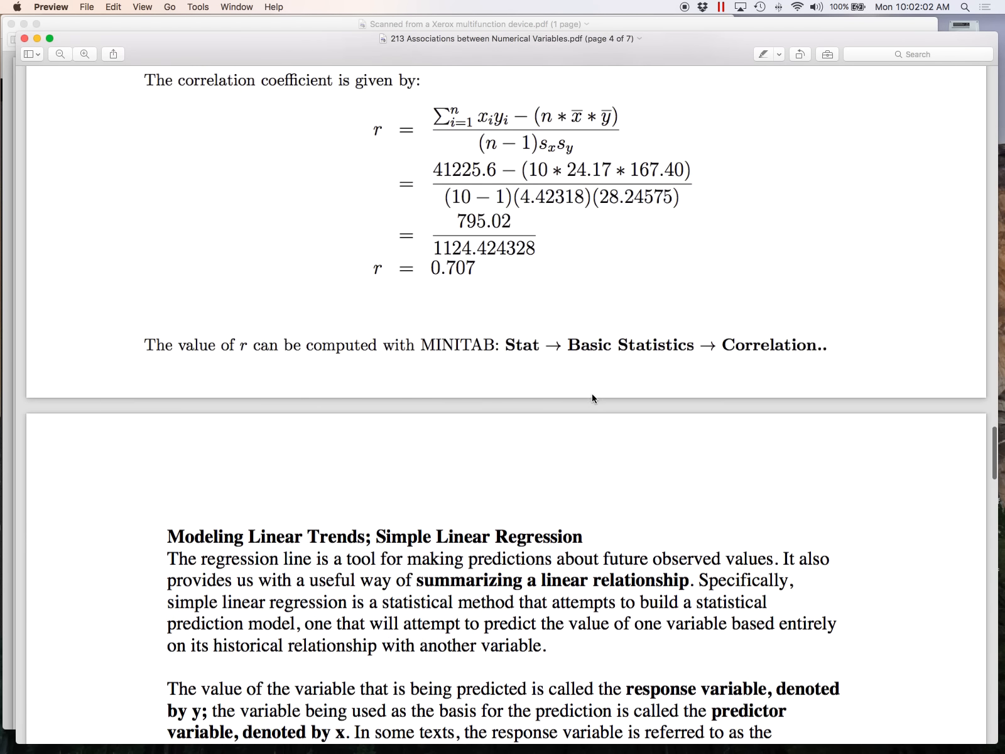
{"action": "scroll", "coordinate": [591, 393], "scroll_direction": "up", "scroll_amount": 10}
{"action": "key", "text": "ctrl+Up"}
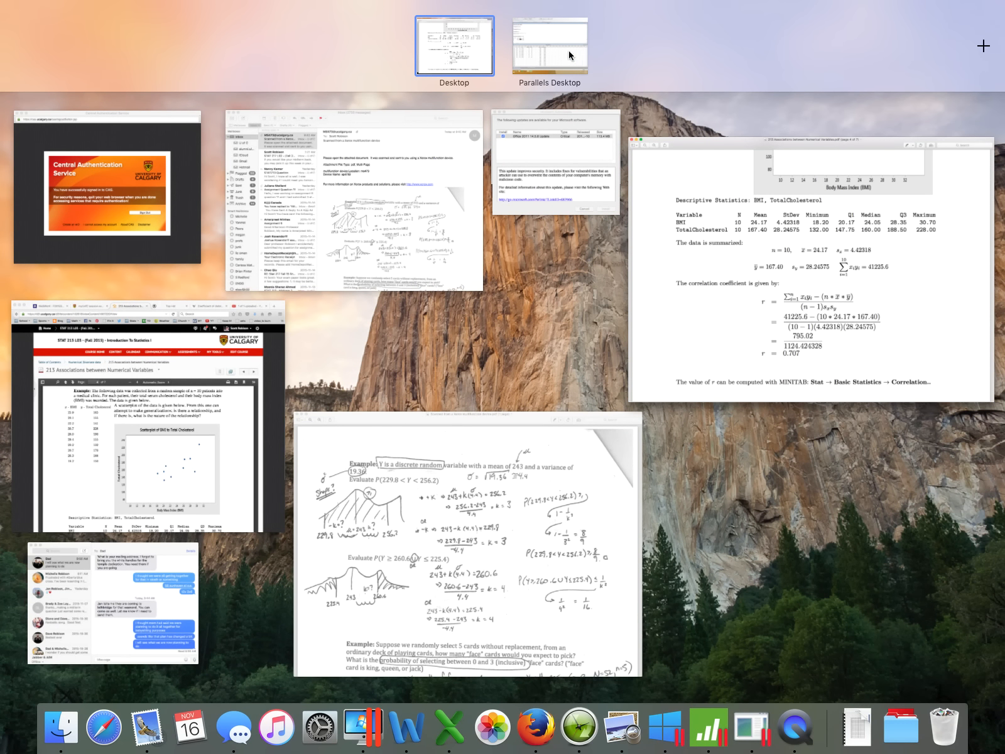
{"action": "left_click", "coordinate": [765, 234]}
Examine the PDF's simple linear regression section and the worked slope and intercept estimates for the cholesterol and BMI model.
{"action": "scroll", "coordinate": [759, 236], "scroll_direction": "down", "scroll_amount": 20}
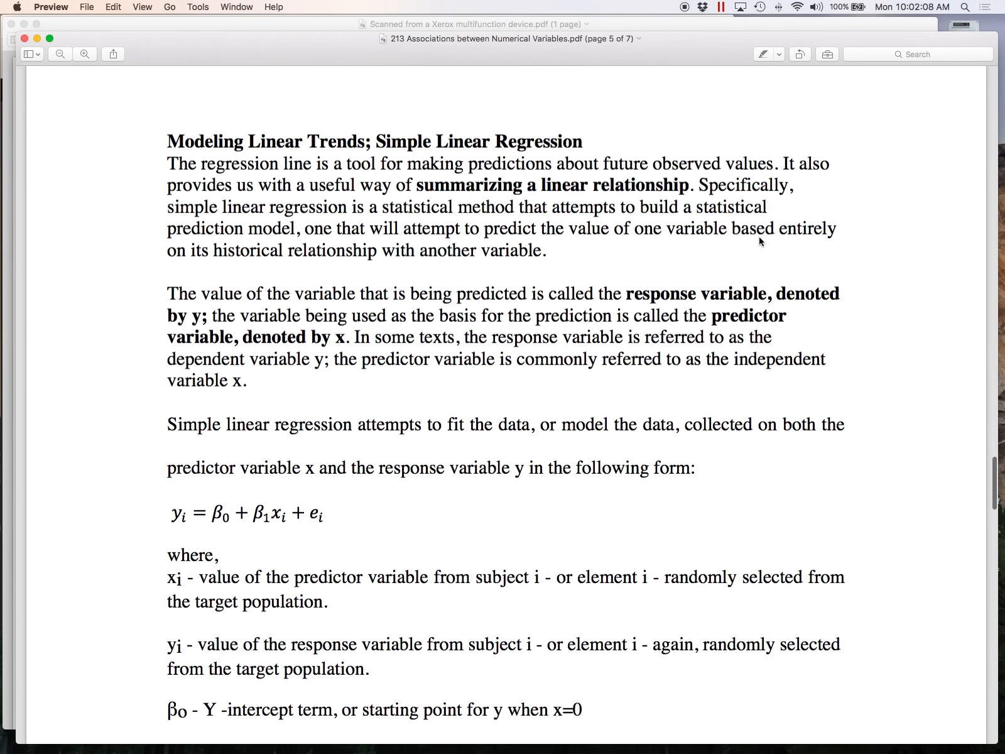
{"action": "scroll", "coordinate": [759, 236], "scroll_direction": "down", "scroll_amount": 11}
{"action": "scroll", "coordinate": [759, 236], "scroll_direction": "up", "scroll_amount": 9}
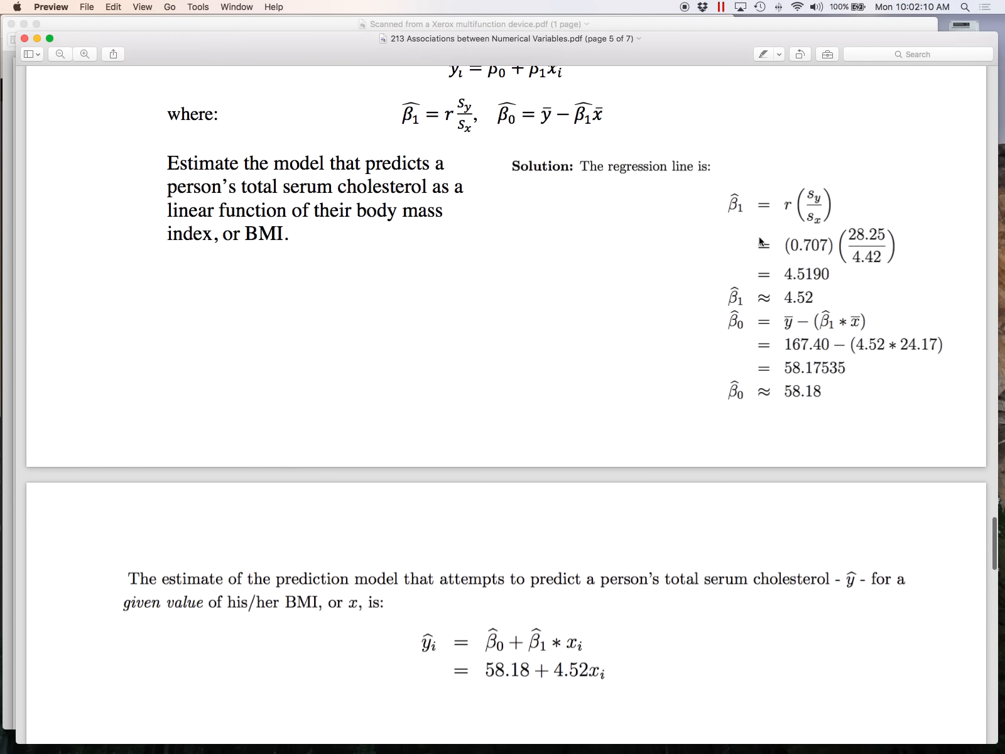
{"action": "scroll", "coordinate": [759, 236], "scroll_direction": "up", "scroll_amount": 3}
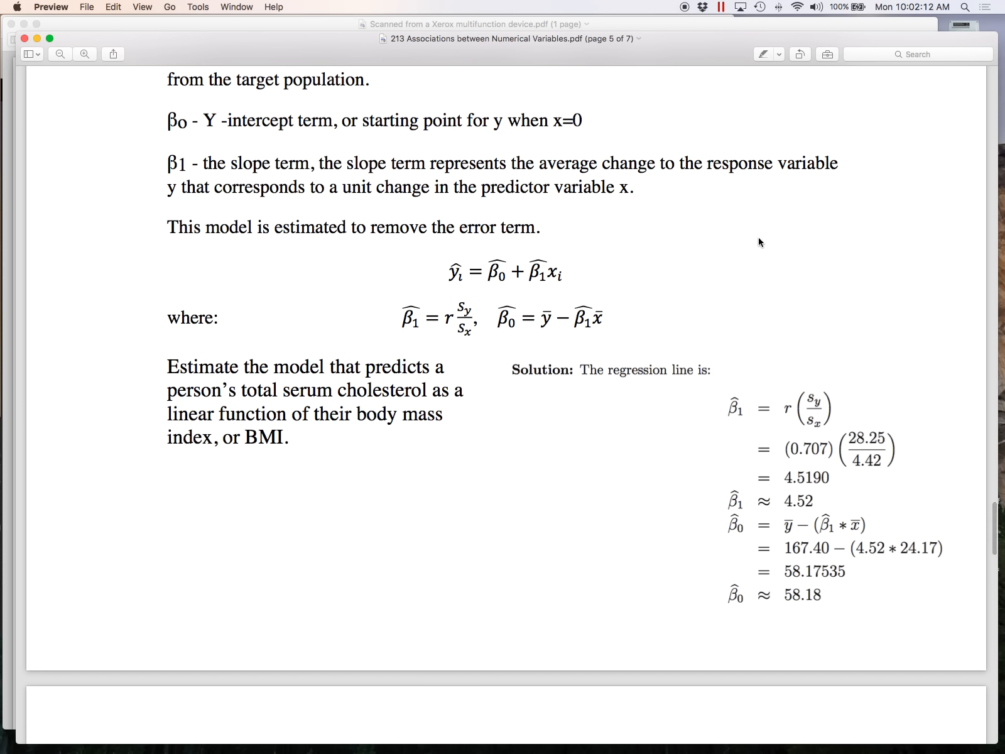
{"action": "left_click", "coordinate": [736, 409]}
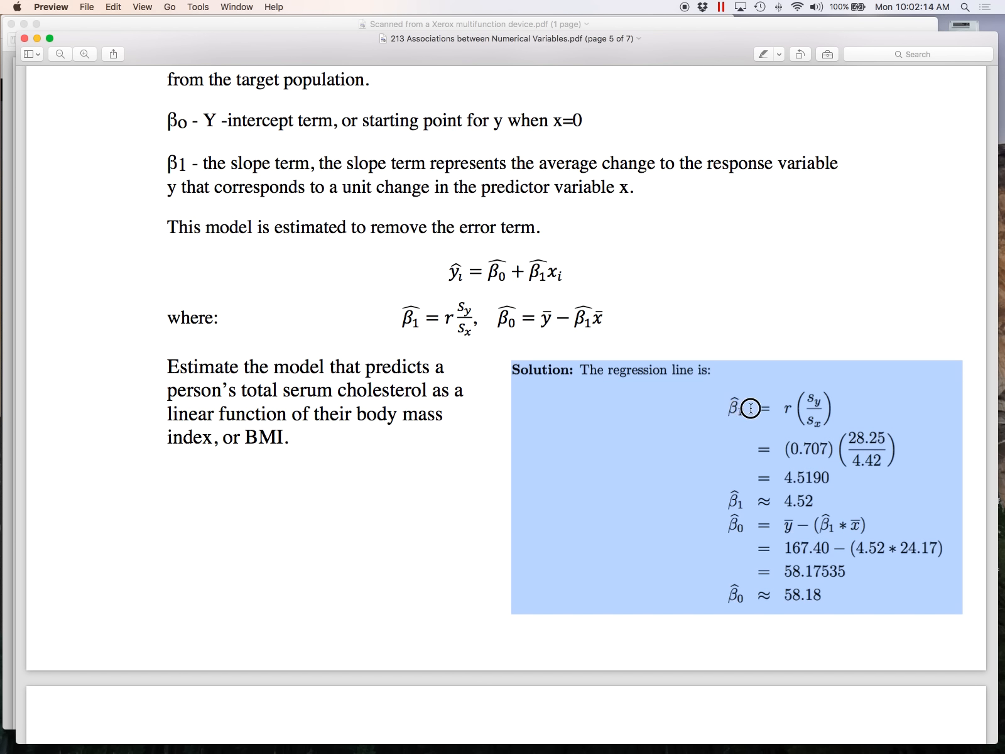
{"action": "left_click", "coordinate": [778, 537]}
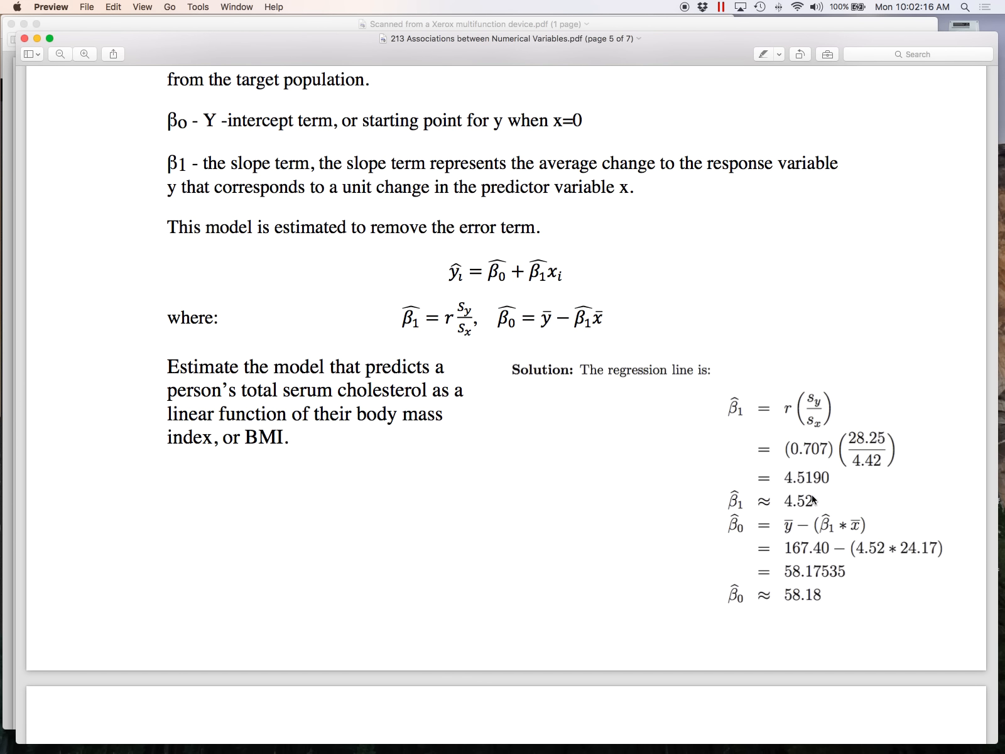
{"action": "left_click", "coordinate": [815, 500]}
{"action": "left_click", "coordinate": [807, 500]}
Switch to Minitab and fit a regression model with y as the response and x as the continuous predictor.
{"action": "key", "text": "ctrl+Up"}
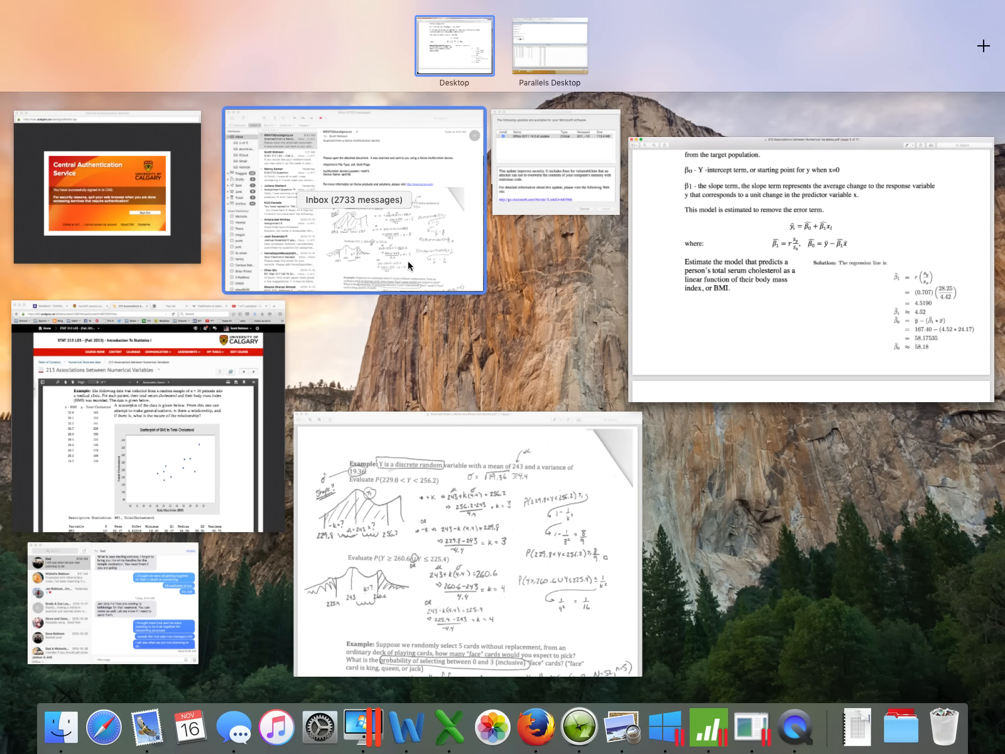
{"action": "left_click", "coordinate": [572, 26]}
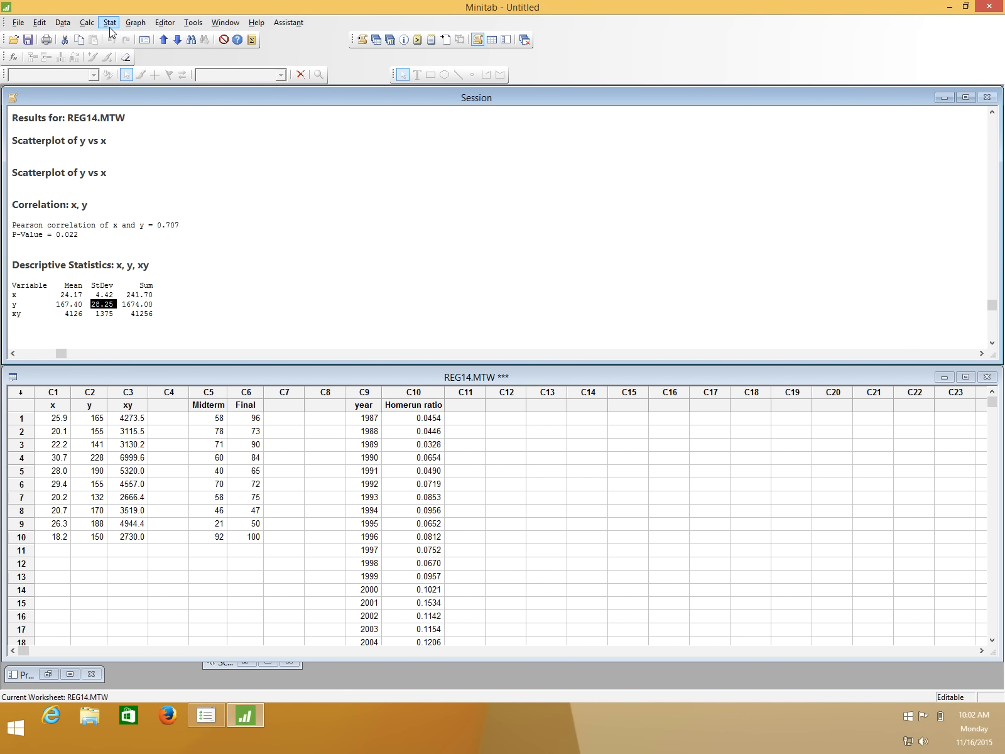
{"action": "left_click", "coordinate": [110, 24]}
{"action": "mouse_move", "coordinate": [134, 54]}
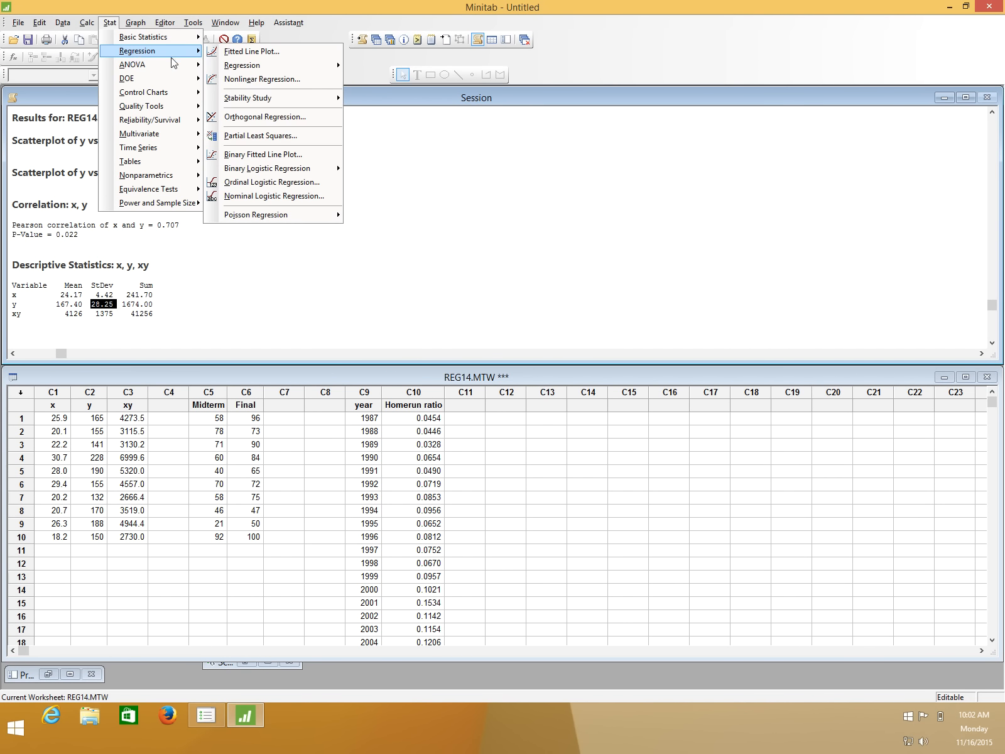
{"action": "mouse_move", "coordinate": [250, 69]}
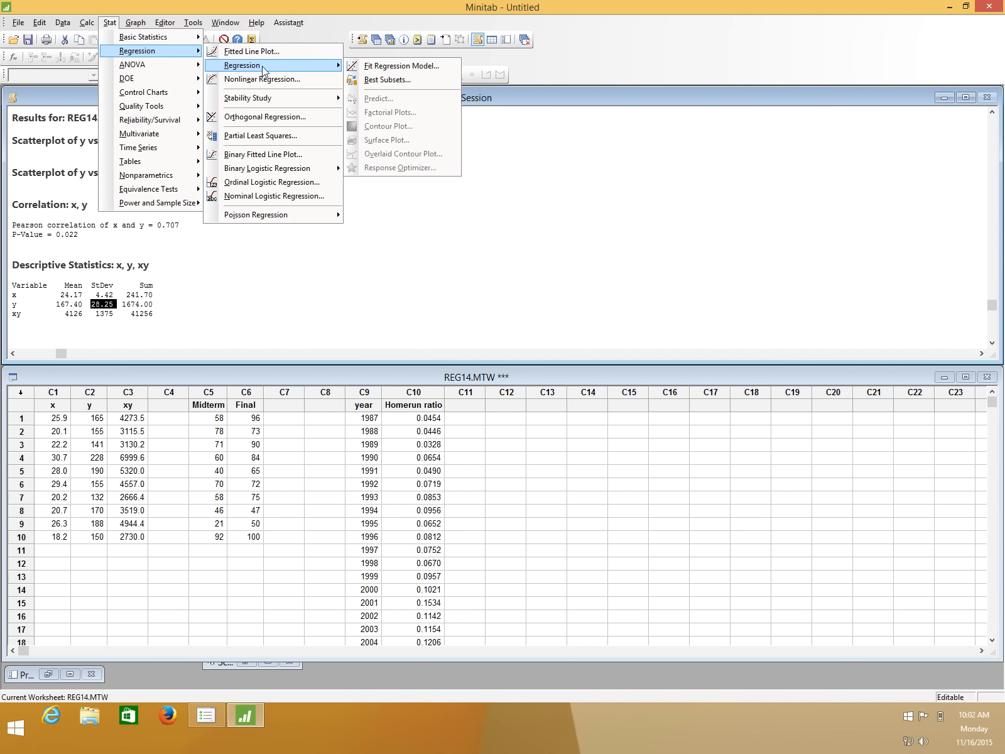
{"action": "left_click", "coordinate": [353, 69]}
{"action": "left_click_drag", "start_coordinate": [476, 221], "coordinate": [412, 100]}
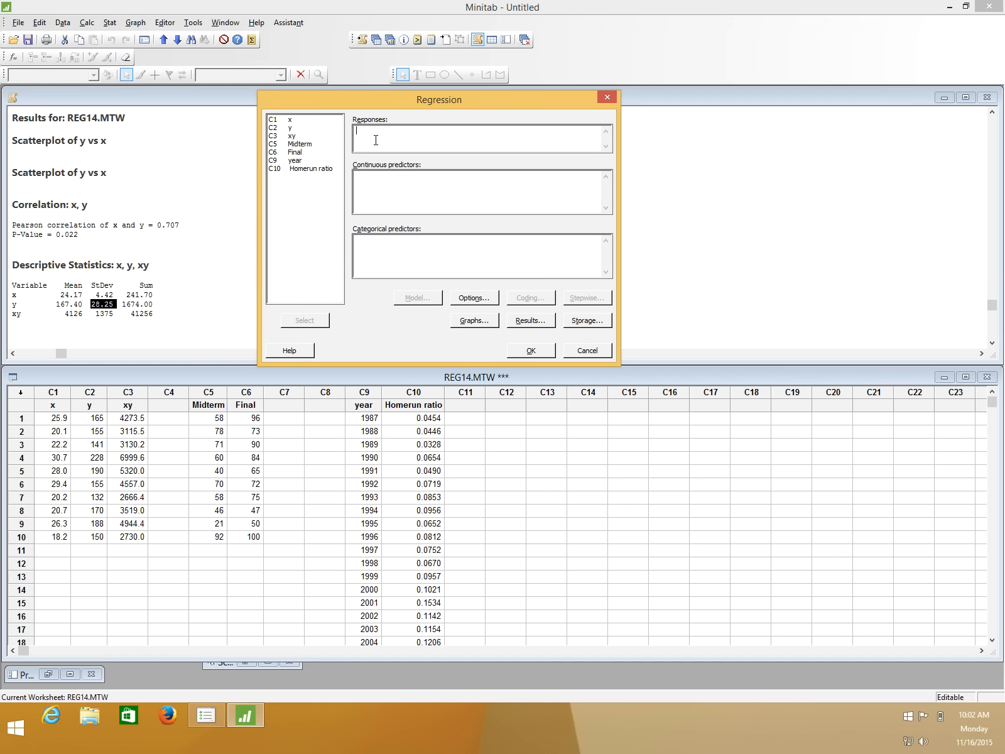
{"action": "double_click", "coordinate": [292, 127]}
{"action": "key", "text": "Tab"}
{"action": "type", "text": "x"}
{"action": "left_click_drag", "start_coordinate": [361, 177], "coordinate": [350, 181]}
{"action": "left_click", "coordinate": [539, 351]}
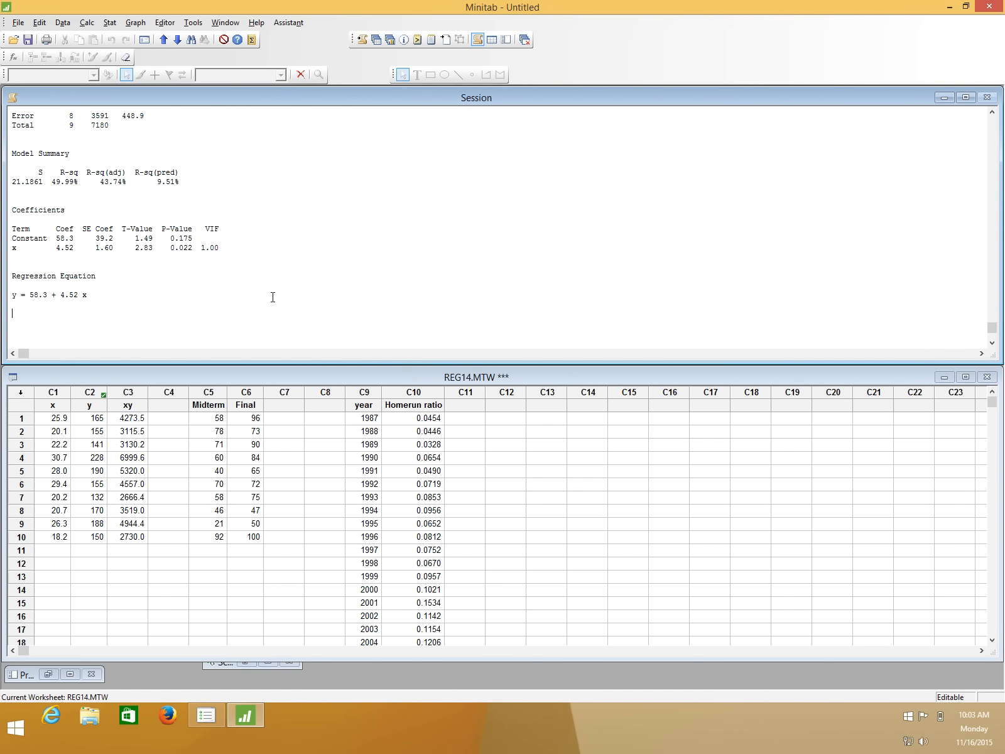
Highlight the regression equation in the session output and examine its intercept and x terms.
{"action": "left_click_drag", "start_coordinate": [9, 295], "coordinate": [106, 296]}
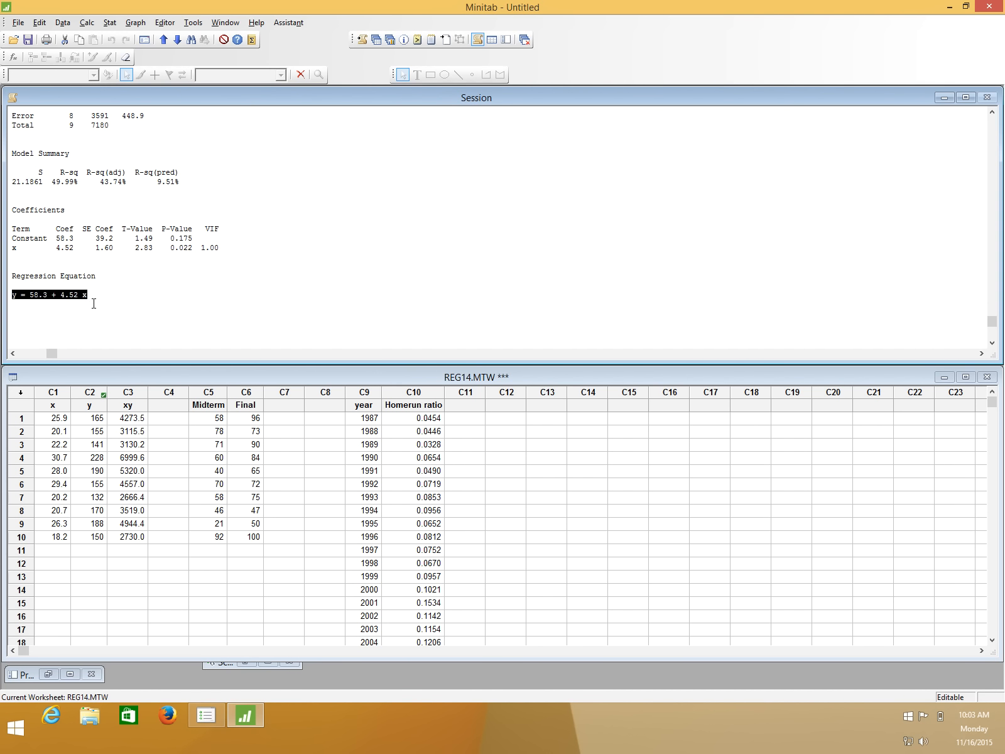
{"action": "left_click", "coordinate": [32, 304]}
{"action": "left_click_drag", "start_coordinate": [27, 295], "coordinate": [82, 295]}
{"action": "double_click", "coordinate": [83, 295]}
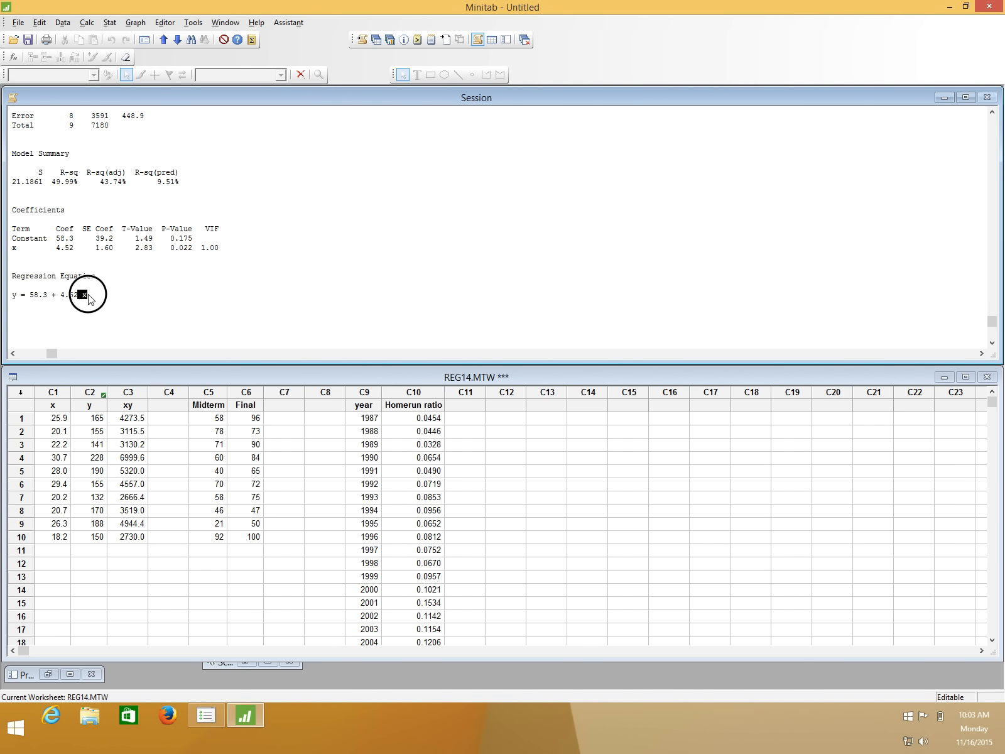
{"action": "left_click_drag", "start_coordinate": [11, 294], "coordinate": [89, 294]}
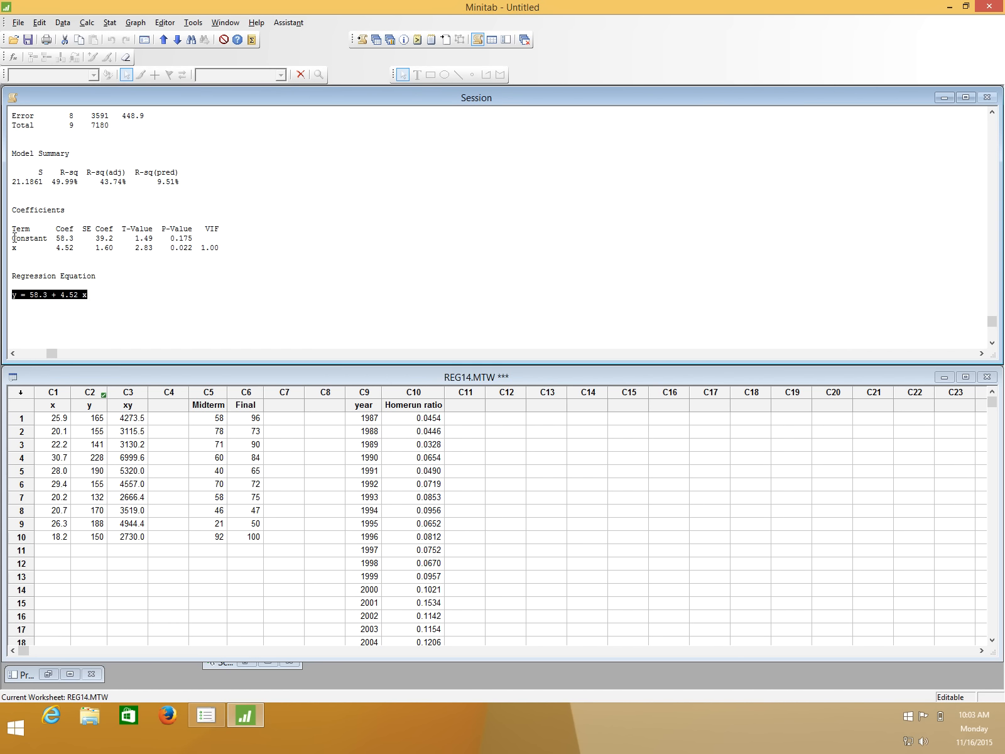
Highlight the Constant and x coefficients in the Coefficients table, matching the constant to the intercept in the regression equation.
{"action": "left_click_drag", "start_coordinate": [12, 238], "coordinate": [74, 239]}
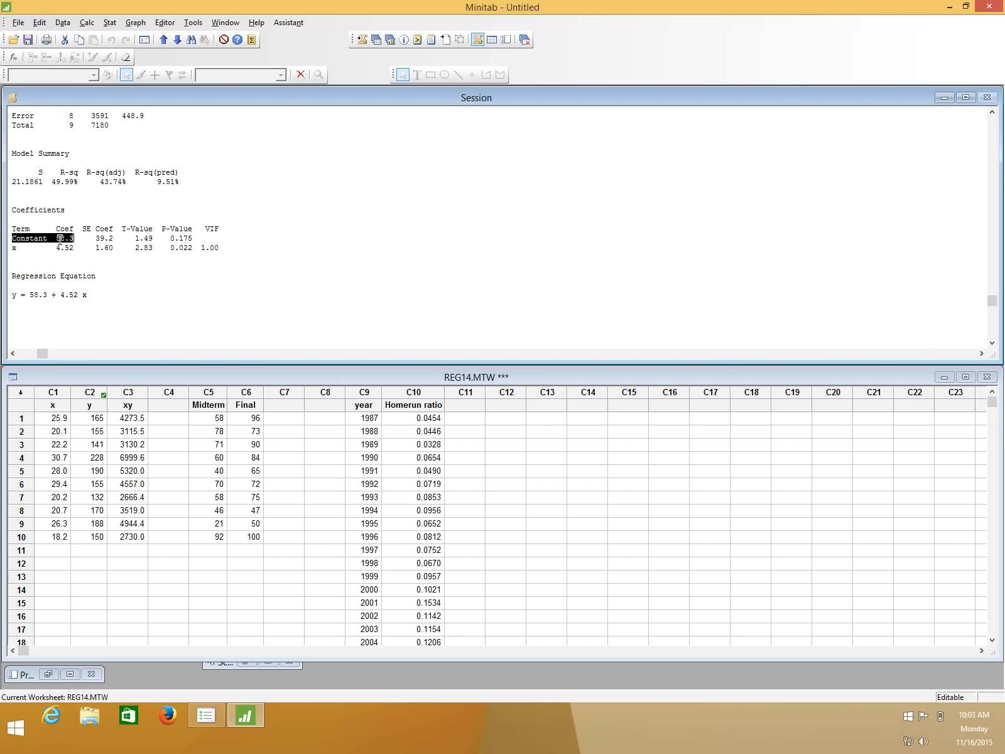
{"action": "left_click_drag", "start_coordinate": [45, 293], "coordinate": [28, 294]}
{"action": "left_click_drag", "start_coordinate": [19, 246], "coordinate": [11, 247]}
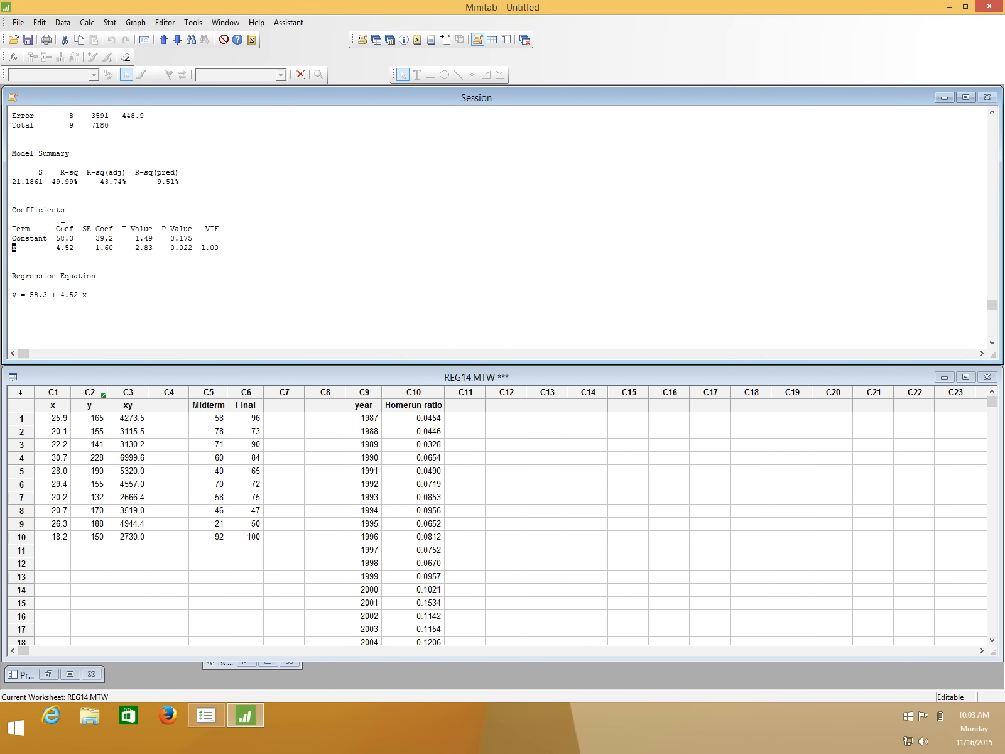
{"action": "left_click_drag", "start_coordinate": [48, 247], "coordinate": [74, 248]}
Highlight the slope coefficient and its x term in the regression equation to interpret the slope.
{"action": "left_click_drag", "start_coordinate": [75, 295], "coordinate": [61, 295]}
{"action": "left_click", "coordinate": [68, 295]}
{"action": "double_click", "coordinate": [84, 295]}
{"action": "left_click_drag", "start_coordinate": [60, 295], "coordinate": [82, 296]}
{"action": "left_click", "coordinate": [61, 295]}
{"action": "left_click_drag", "start_coordinate": [61, 295], "coordinate": [78, 295]}
Highlight the intercept value in the regression equation to interpret the constant term.
{"action": "mouse_move", "coordinate": [43, 294]}
{"action": "left_mouse_down"}
{"action": "mouse_move", "coordinate": [31, 294]}
{"action": "mouse_move", "coordinate": [46, 294]}
{"action": "left_mouse_up"}
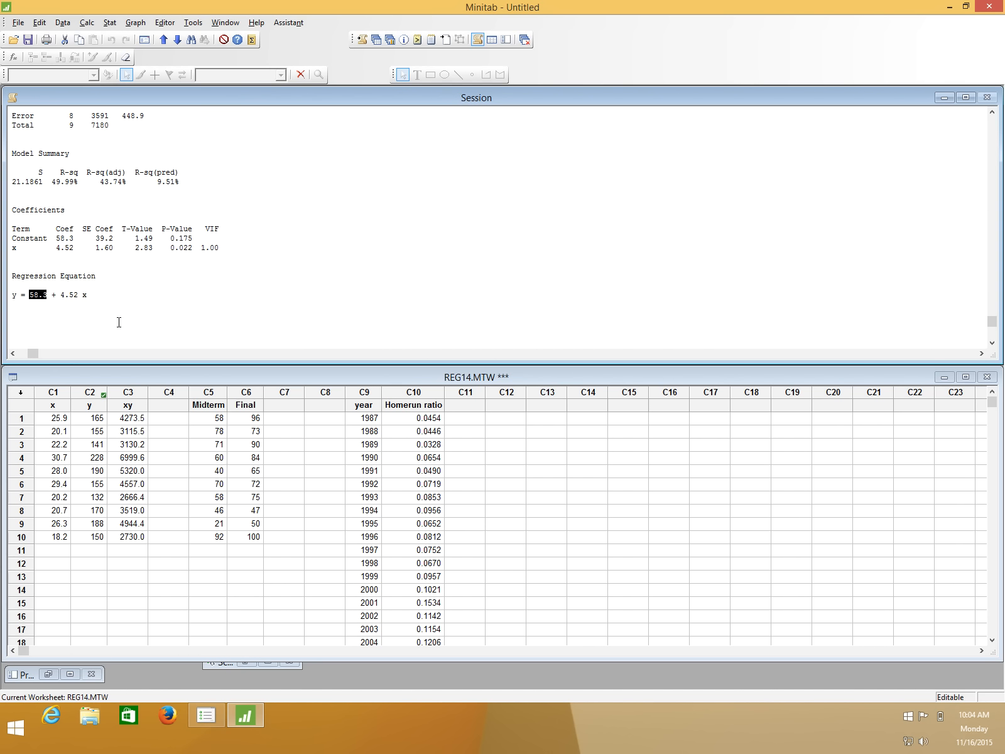
{"action": "left_click", "coordinate": [48, 296]}
{"action": "left_click_drag", "start_coordinate": [46, 296], "coordinate": [31, 296]}
{"action": "left_click", "coordinate": [44, 296]}
{"action": "left_click_drag", "start_coordinate": [50, 295], "coordinate": [29, 296]}
Highlight R-sq in the Model Summary and compare it with the Pearson correlation of x and y in the earlier output.
{"action": "left_click_drag", "start_coordinate": [52, 181], "coordinate": [80, 184]}
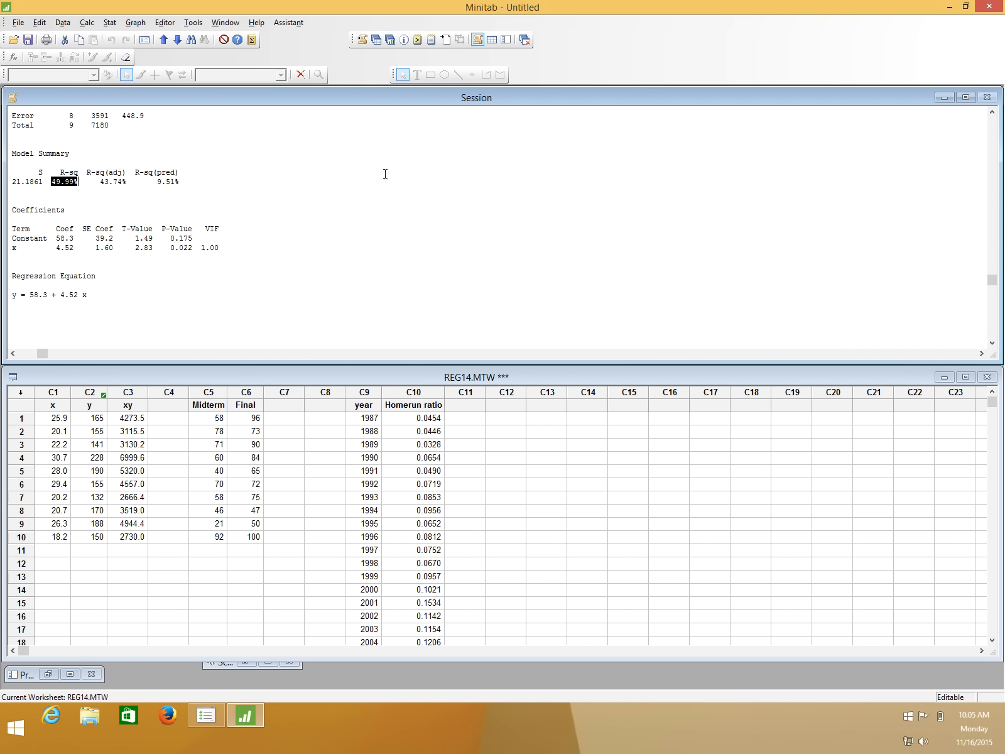
{"action": "left_click", "coordinate": [992, 112]}
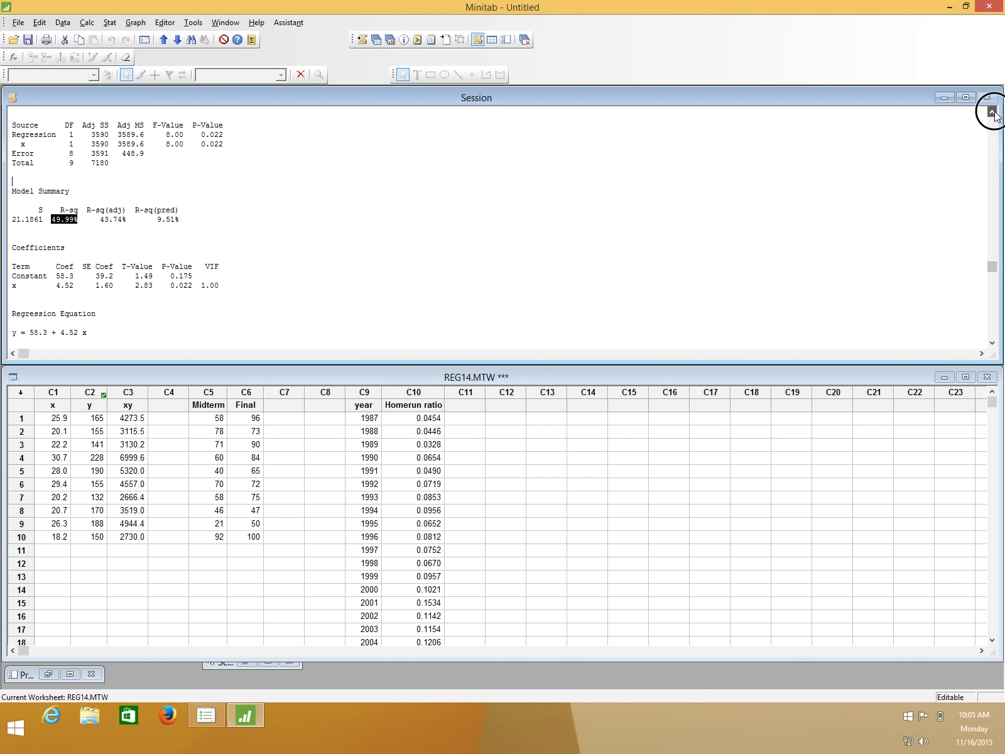
{"action": "left_click", "coordinate": [993, 113]}
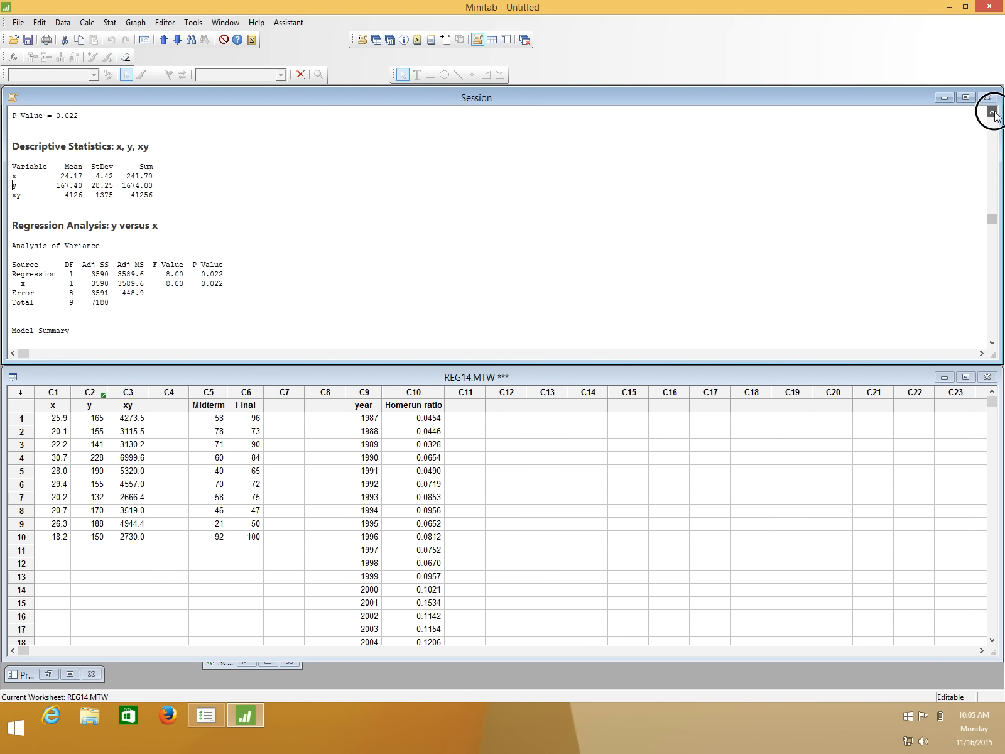
{"action": "left_click_drag", "start_coordinate": [154, 139], "coordinate": [182, 141]}
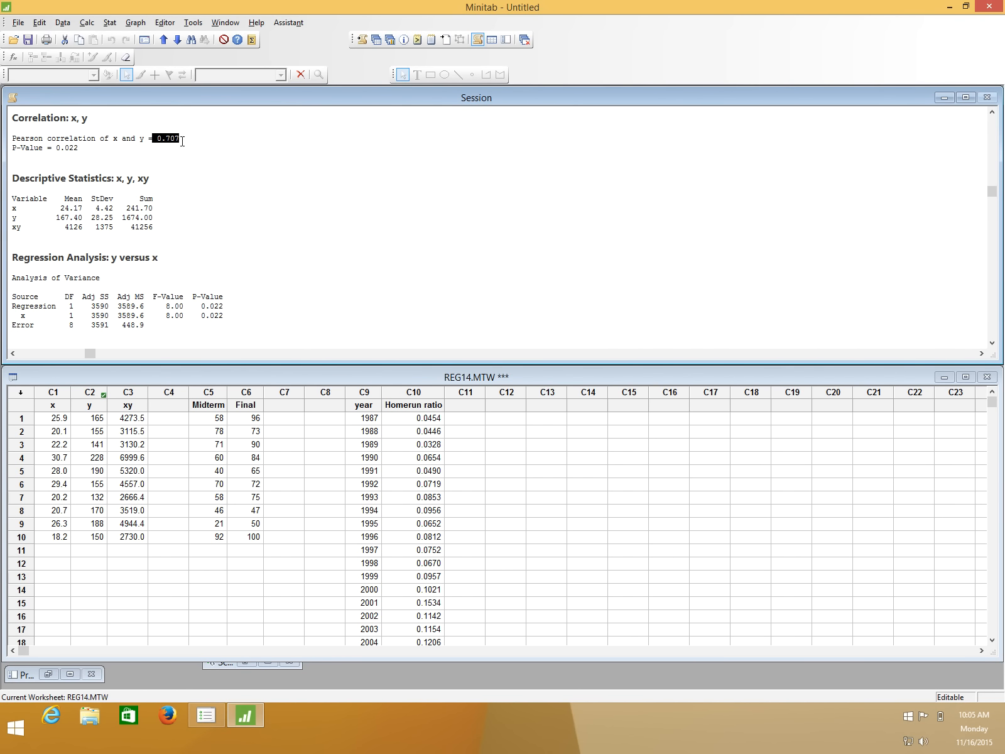
{"action": "left_click", "coordinate": [991, 343]}
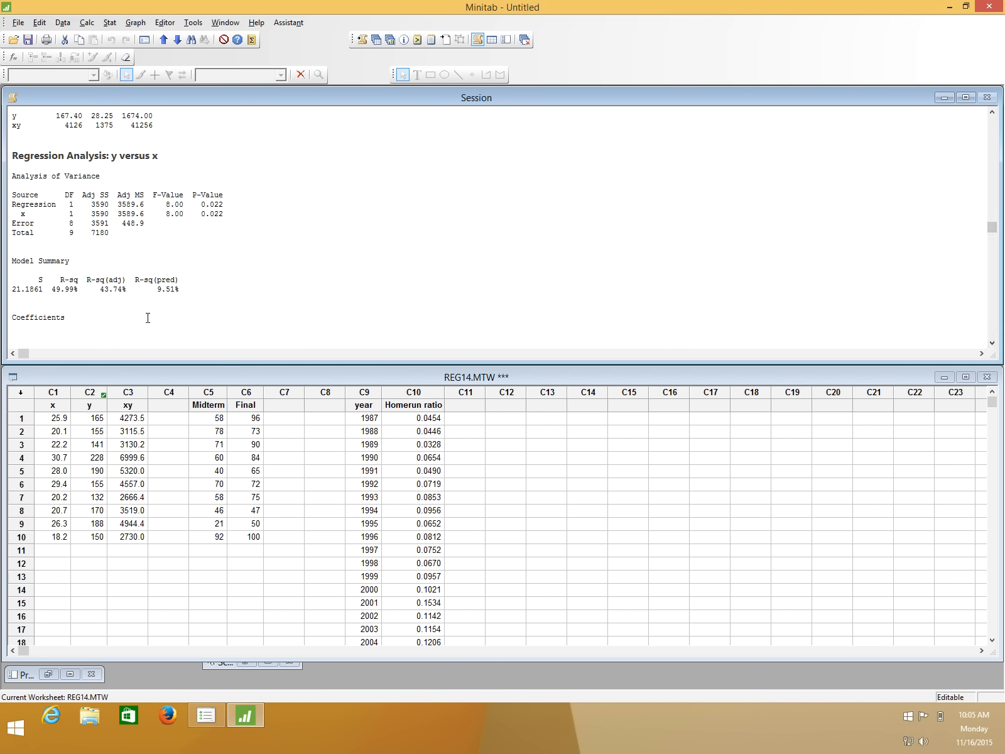
{"action": "left_click_drag", "start_coordinate": [49, 289], "coordinate": [74, 289]}
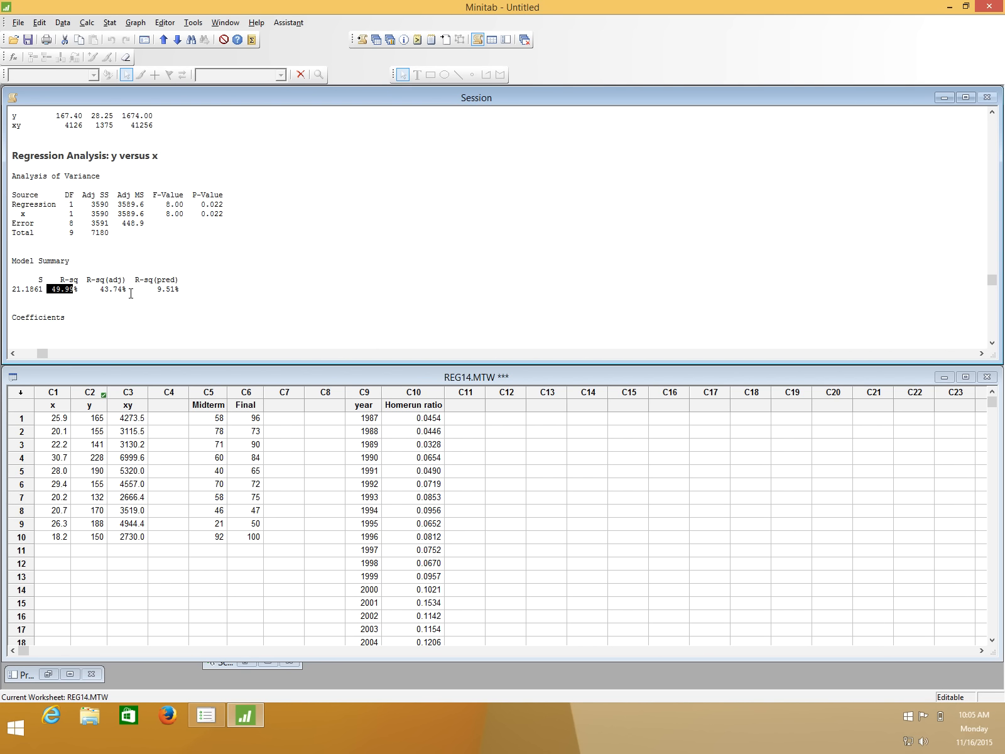
{"action": "left_click", "coordinate": [57, 290]}
Reopen the Fit Regression Model setup with y as the response and x as the continuous predictor.
{"action": "left_click", "coordinate": [109, 22]}
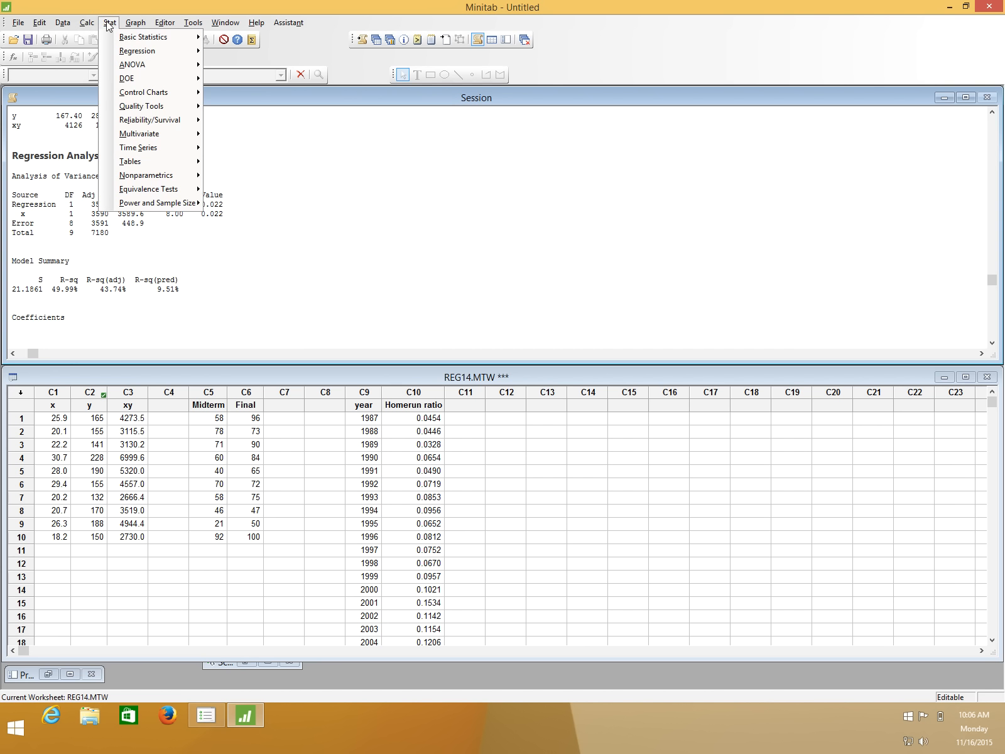
{"action": "mouse_move", "coordinate": [161, 54]}
{"action": "mouse_move", "coordinate": [270, 65]}
{"action": "left_click", "coordinate": [386, 65]}
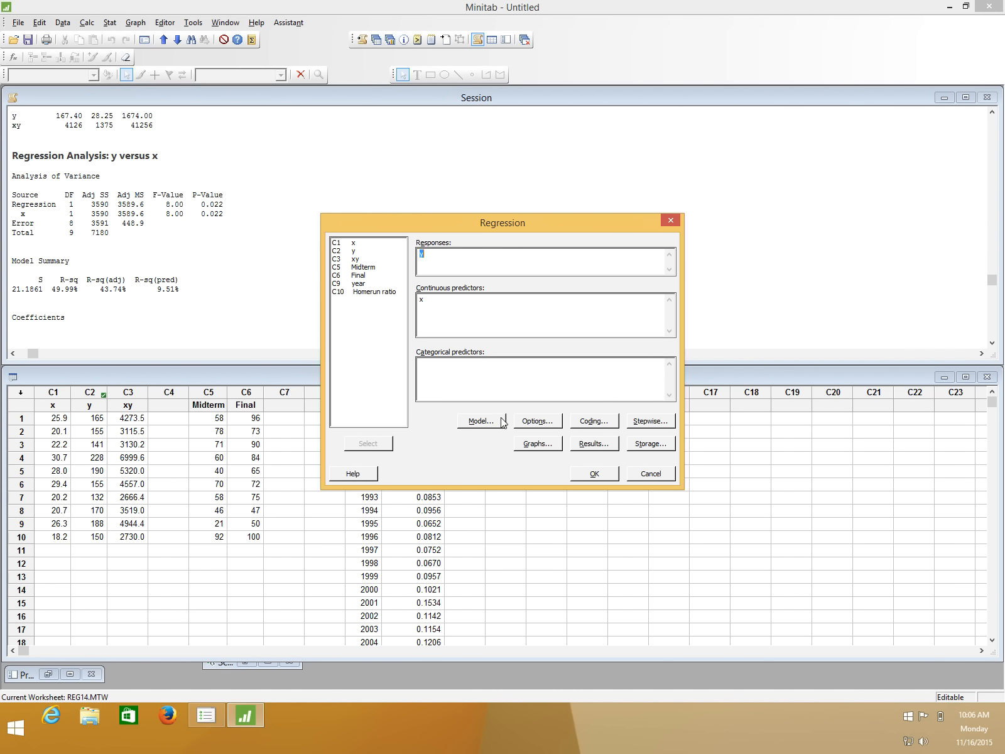
{"action": "left_click", "coordinate": [539, 444]}
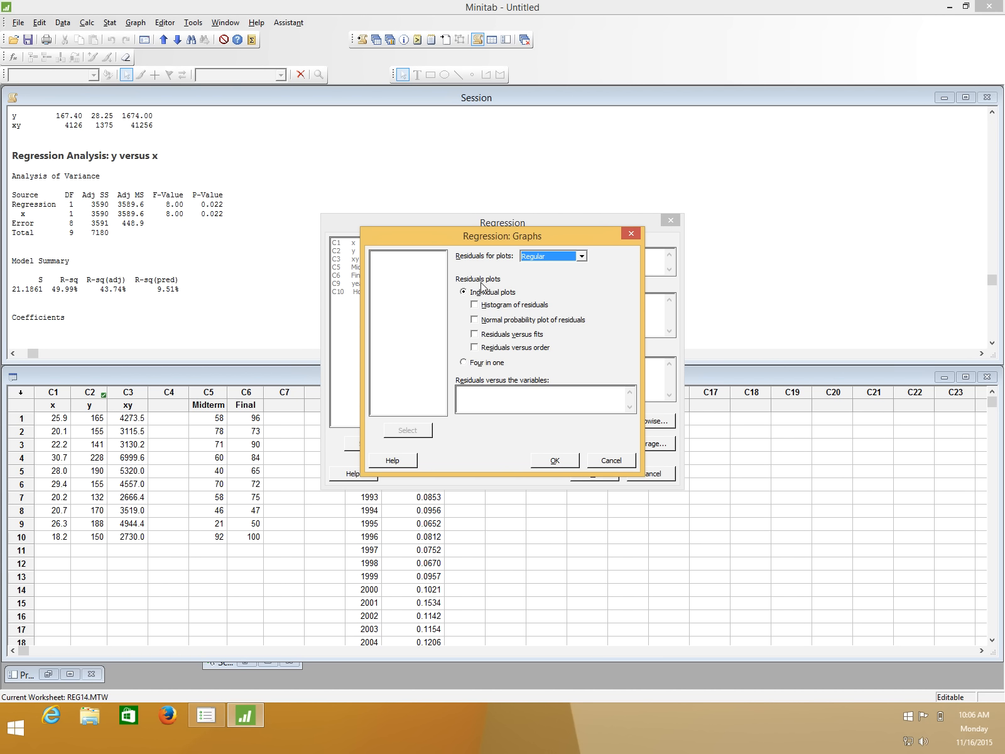
{"action": "left_click", "coordinate": [475, 335]}
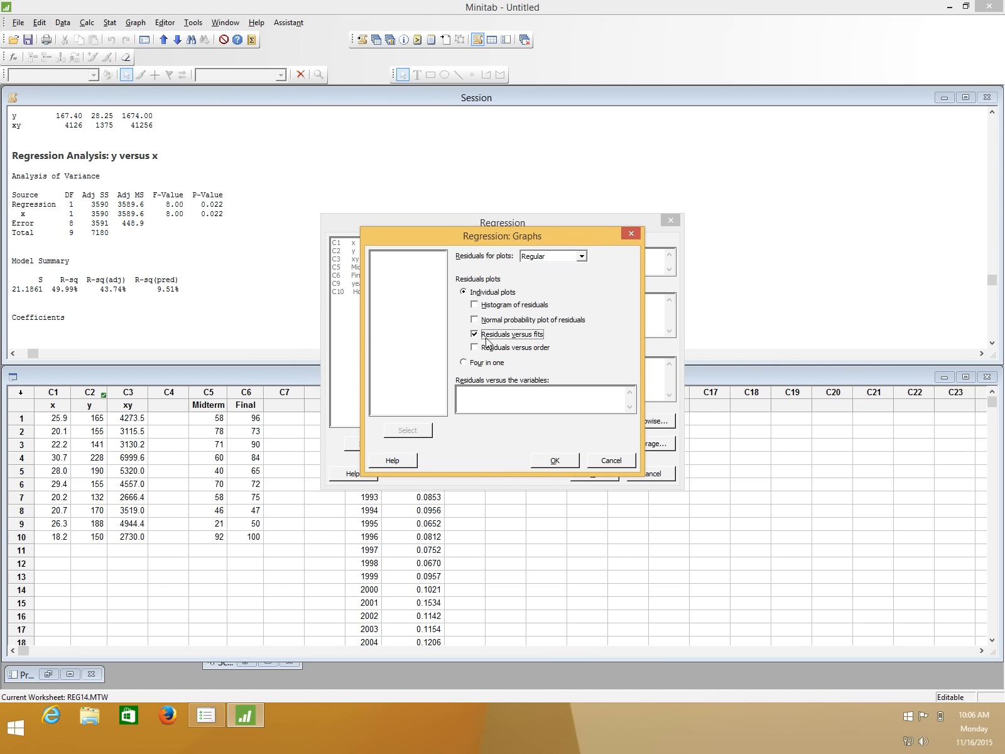
{"action": "left_click", "coordinate": [609, 460]}
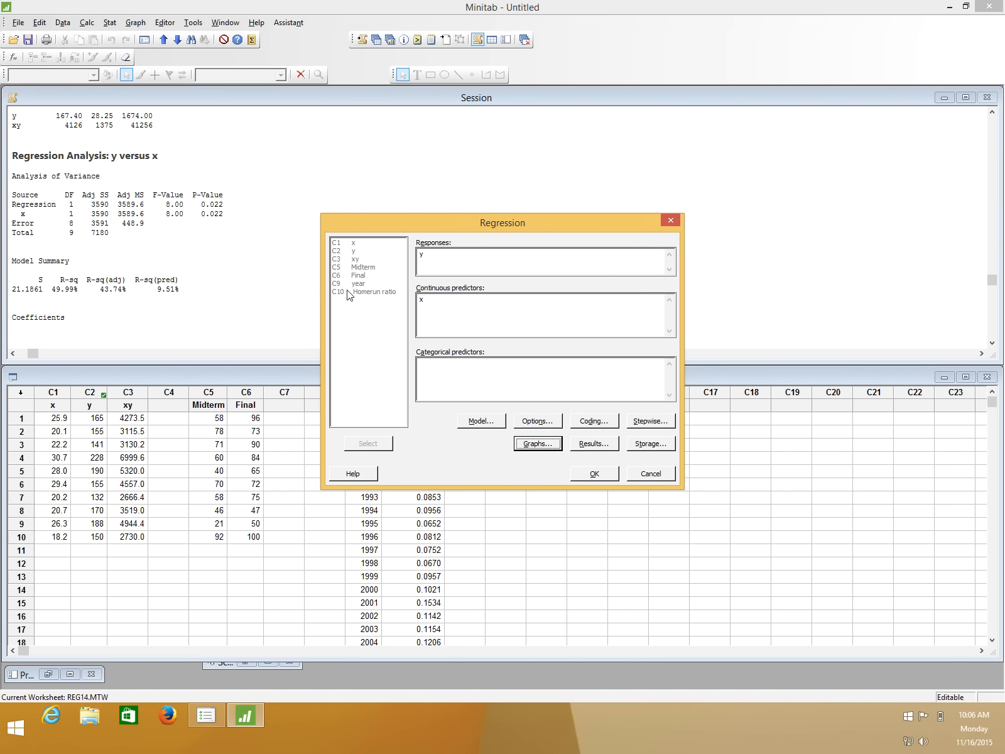
Add the individual residuals versus fits plot to the regression graphs and run the model again.
{"action": "left_click", "coordinate": [541, 444]}
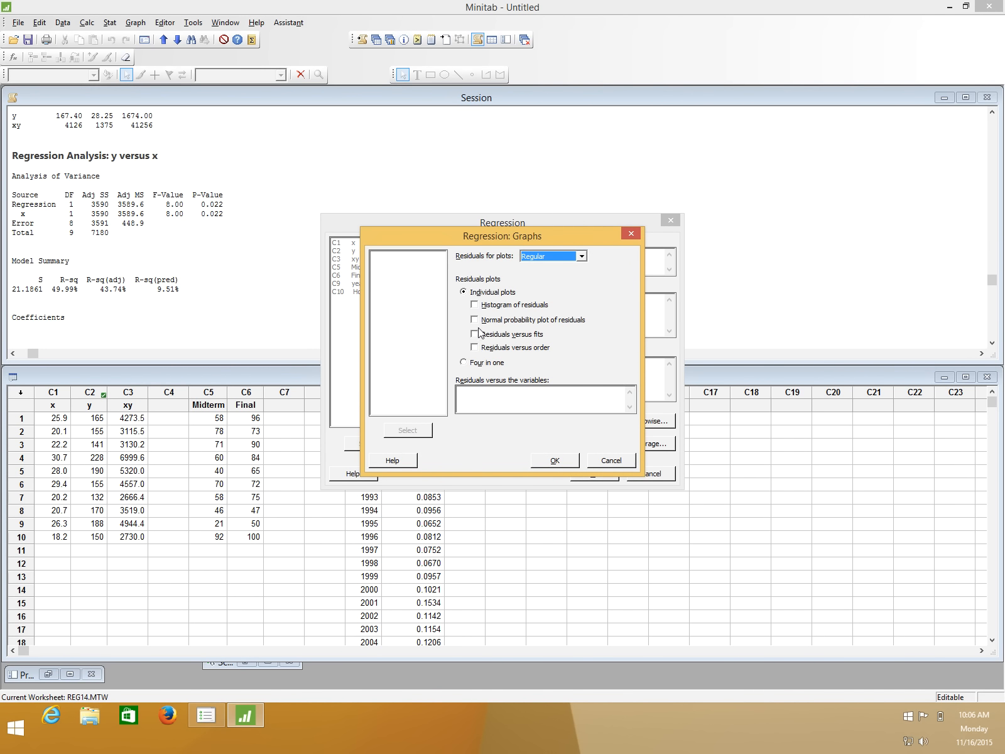
{"action": "left_click", "coordinate": [479, 339]}
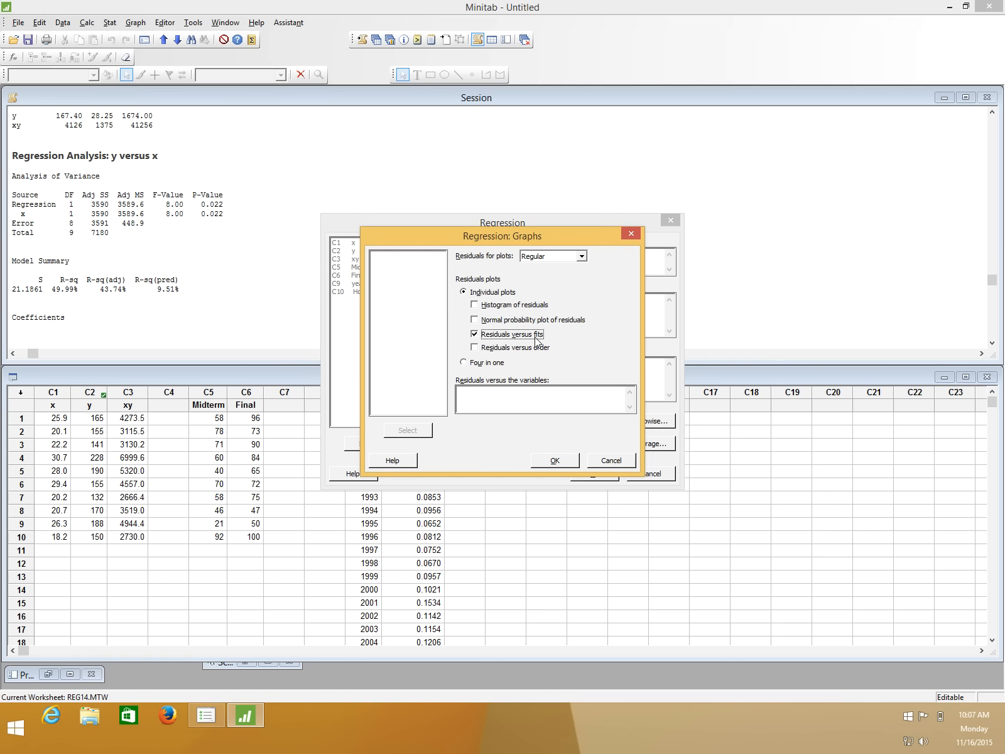
{"action": "left_click", "coordinate": [569, 460]}
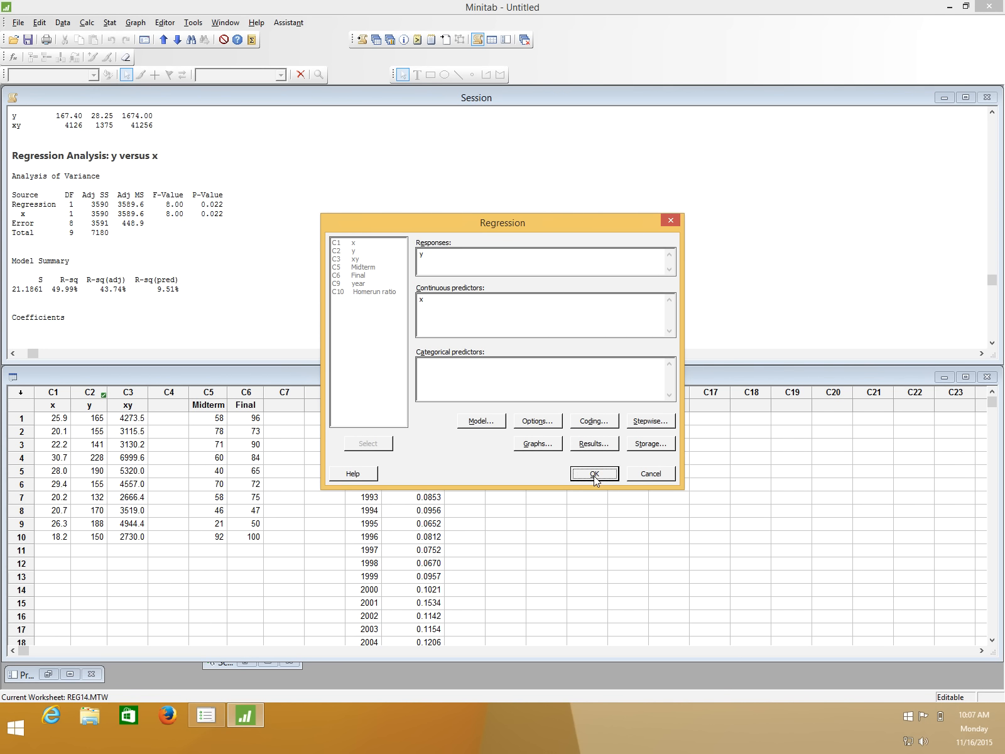
{"action": "key", "text": "Return"}
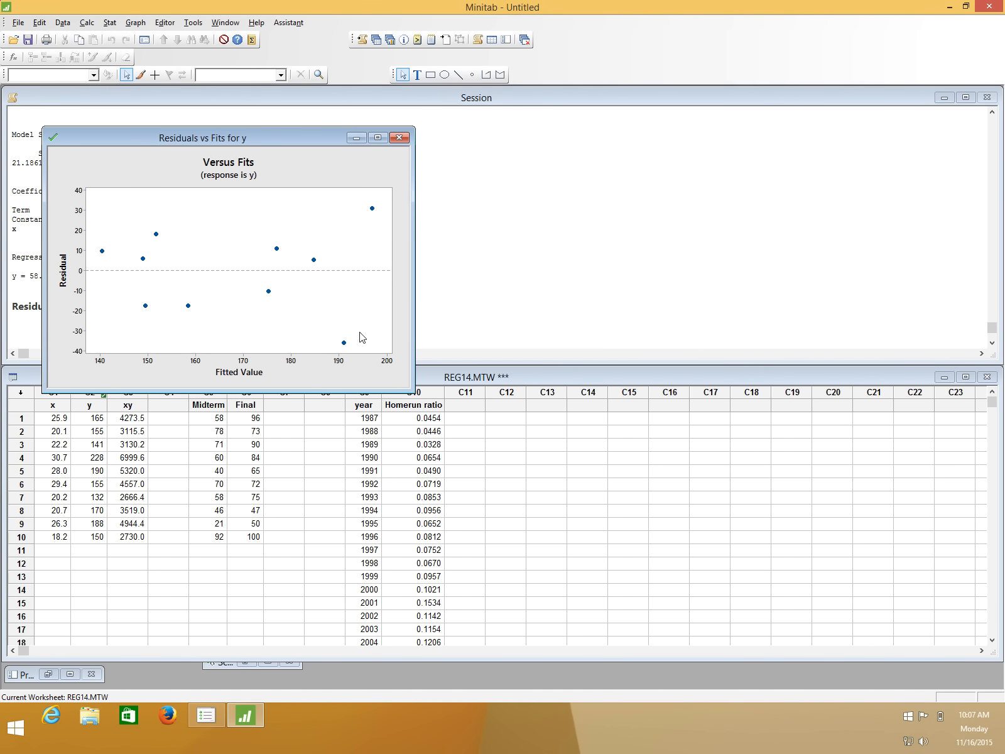
Move the Residuals vs Fits plot clear of the session output and inspect the row 7 point's fit and residual.
{"action": "left_click_drag", "start_coordinate": [299, 138], "coordinate": [659, 167]}
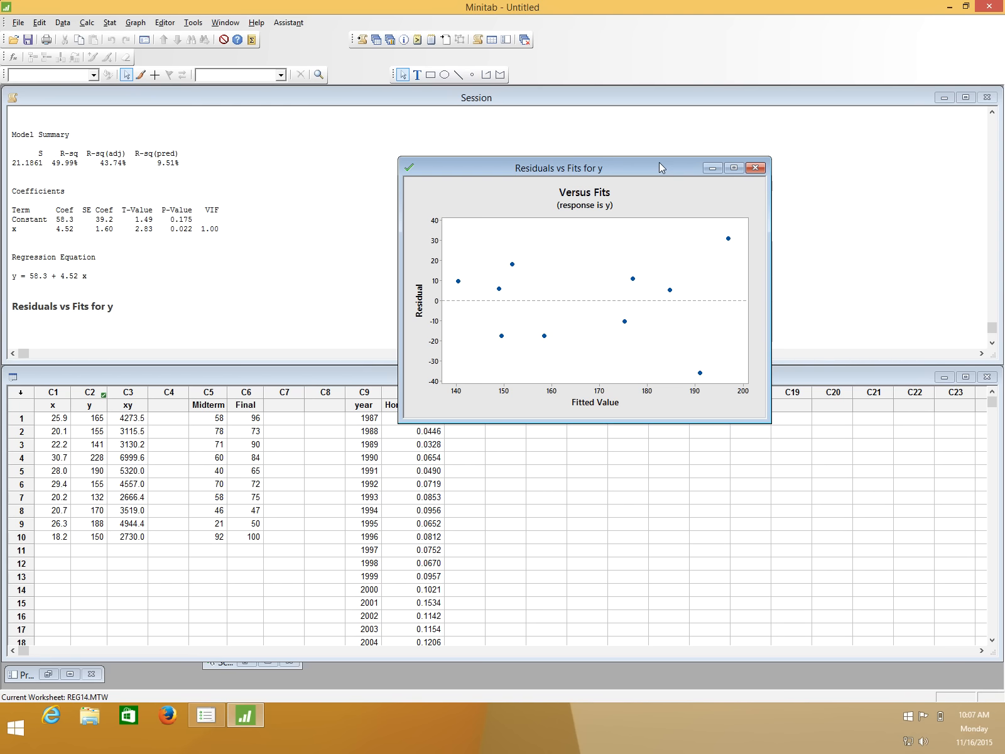
{"action": "left_click_drag", "start_coordinate": [659, 162], "coordinate": [578, 376]}
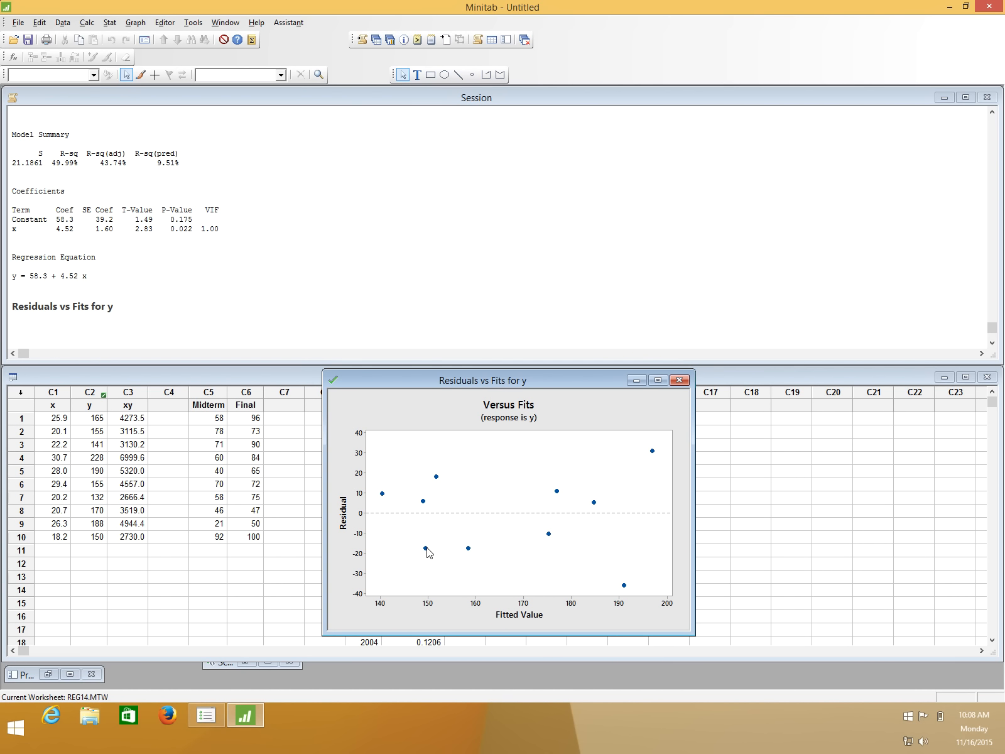
{"action": "mouse_move", "coordinate": [428, 551]}
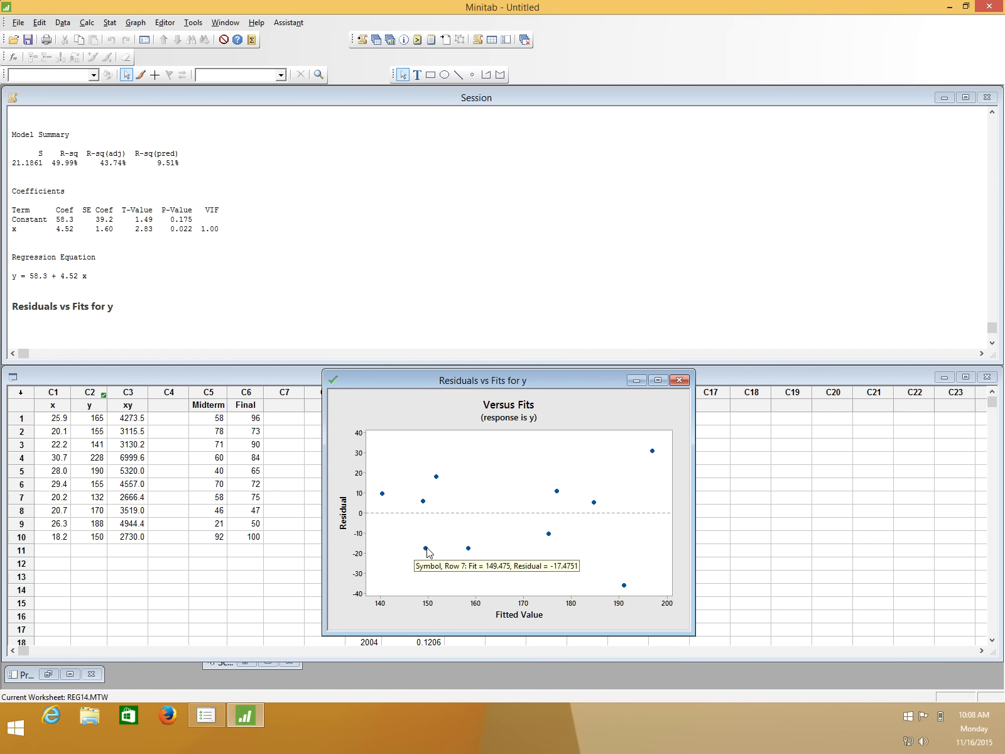